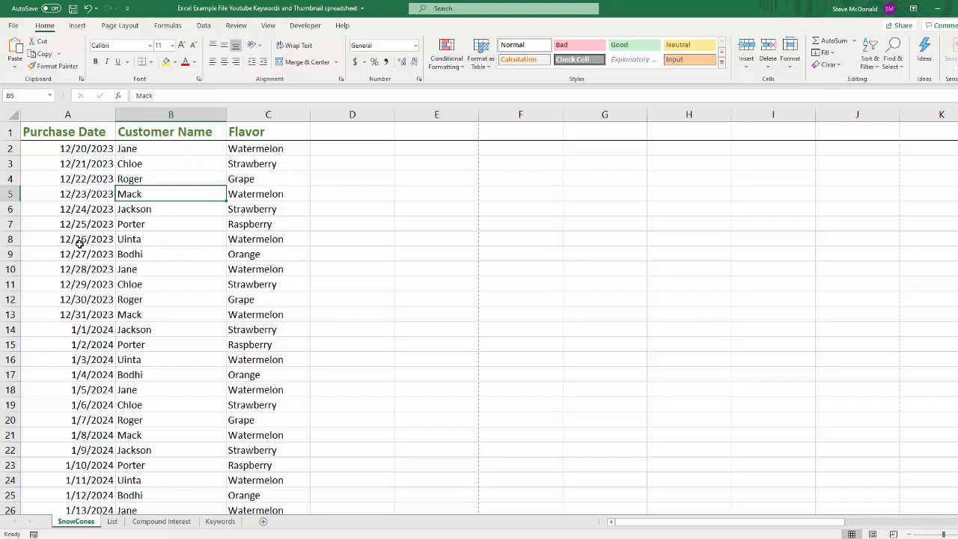
pyautogui.click(166, 255)
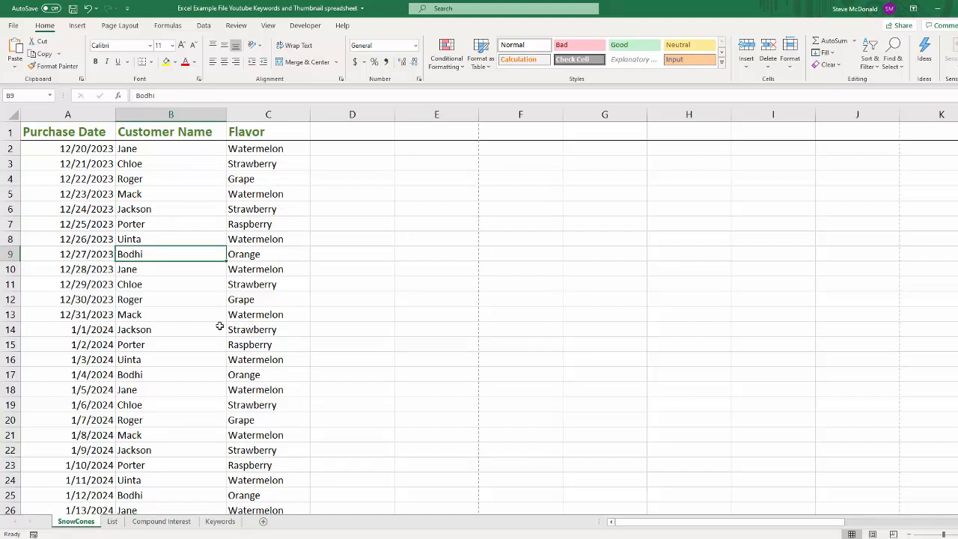
pyautogui.click(77, 27)
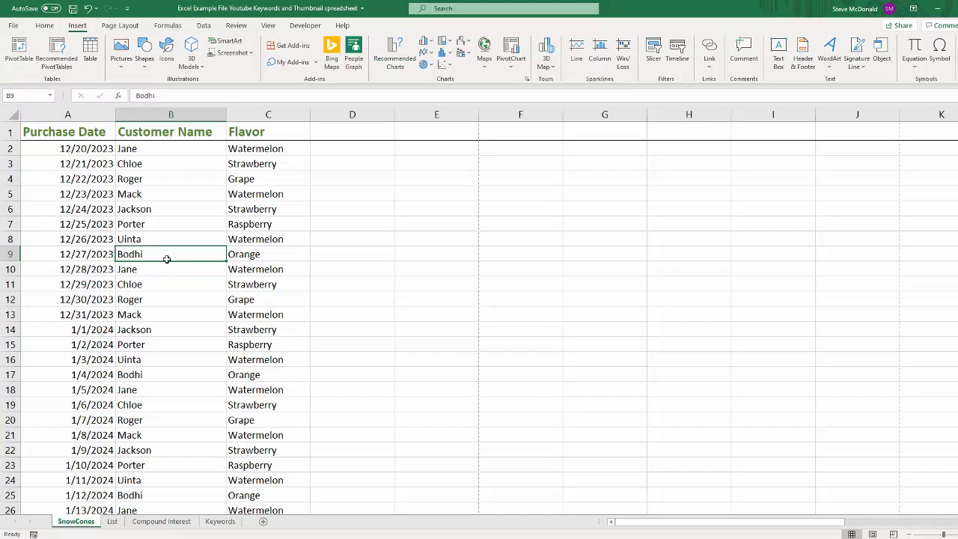
pyautogui.hotkey('ctrl', 't')
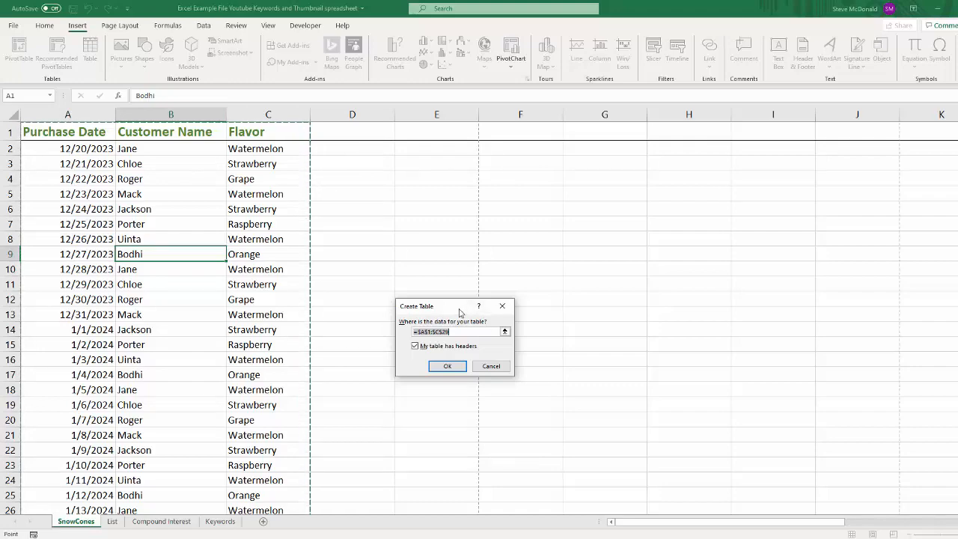
pyautogui.moveTo(460, 312); pyautogui.dragTo(381, 236)
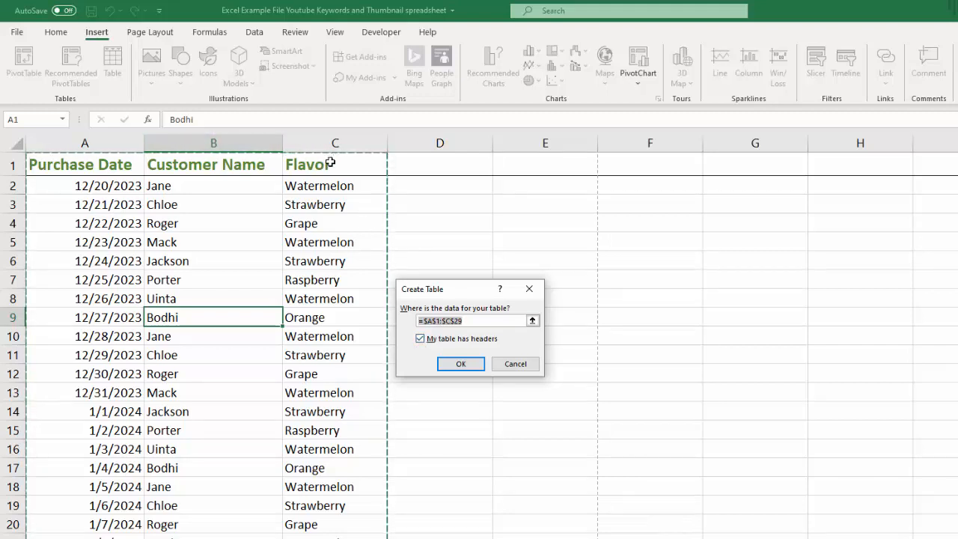
pyautogui.click(420, 341)
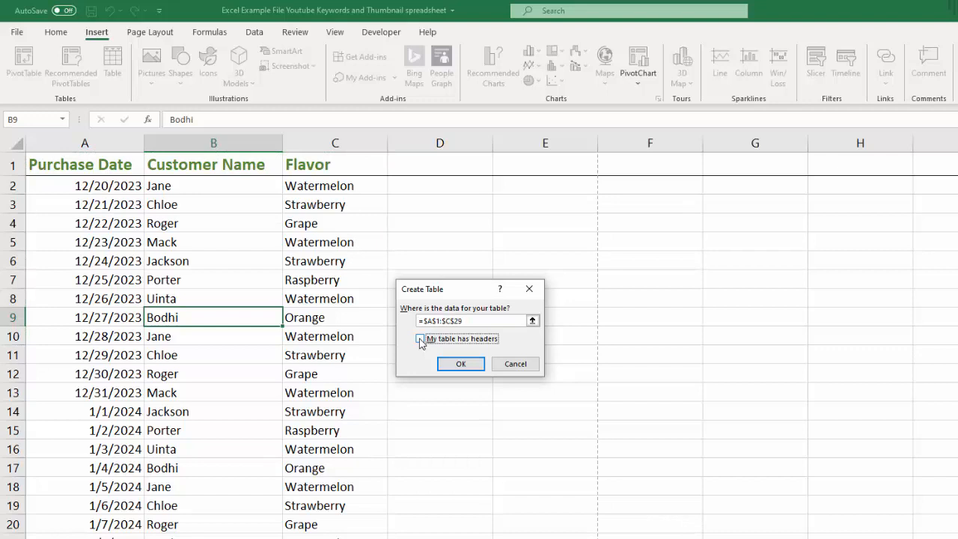
pyautogui.click(421, 340)
pyautogui.click(532, 321)
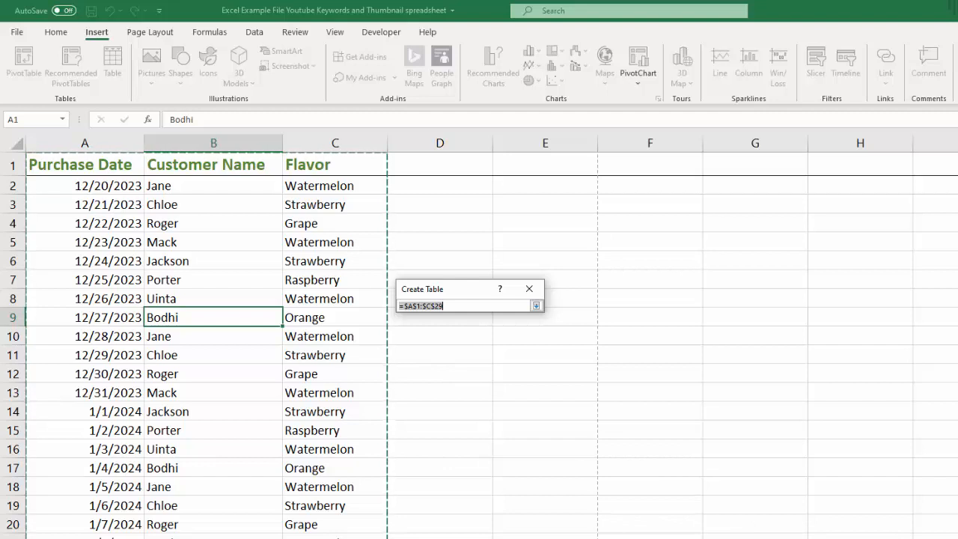
pyautogui.click(529, 291)
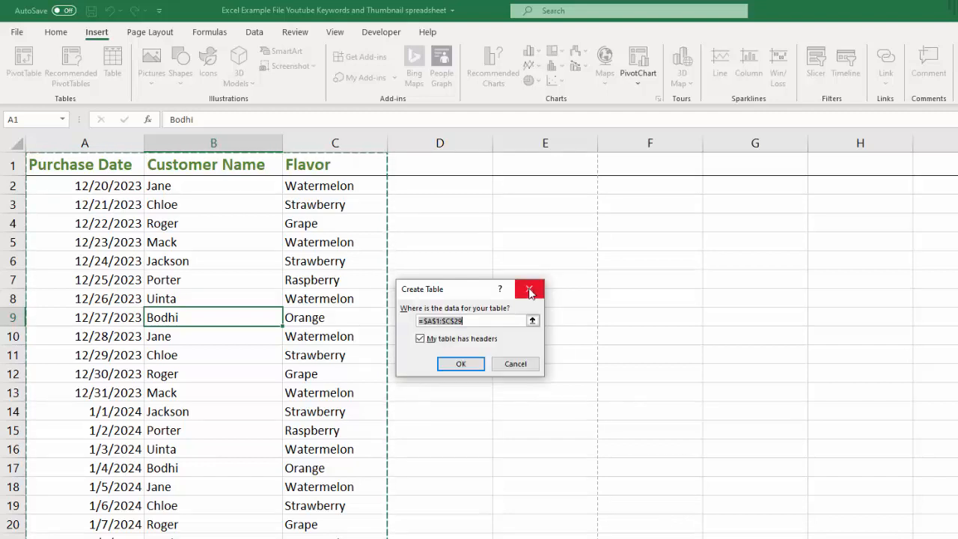
pyautogui.click(515, 365)
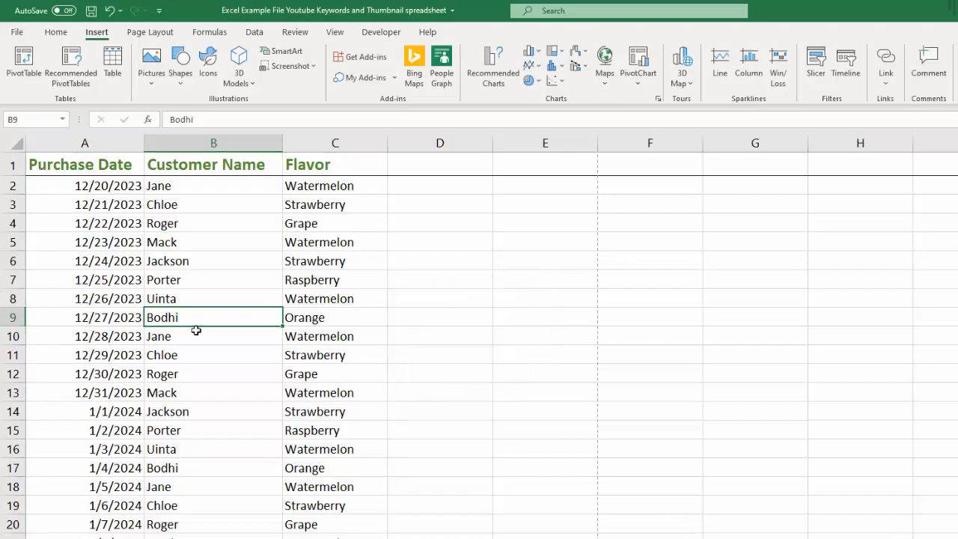
# Step: Create a table with headers from the range A1:M29, so it spans the empty columns through Price
pyautogui.scroll(-2, 201, 329)
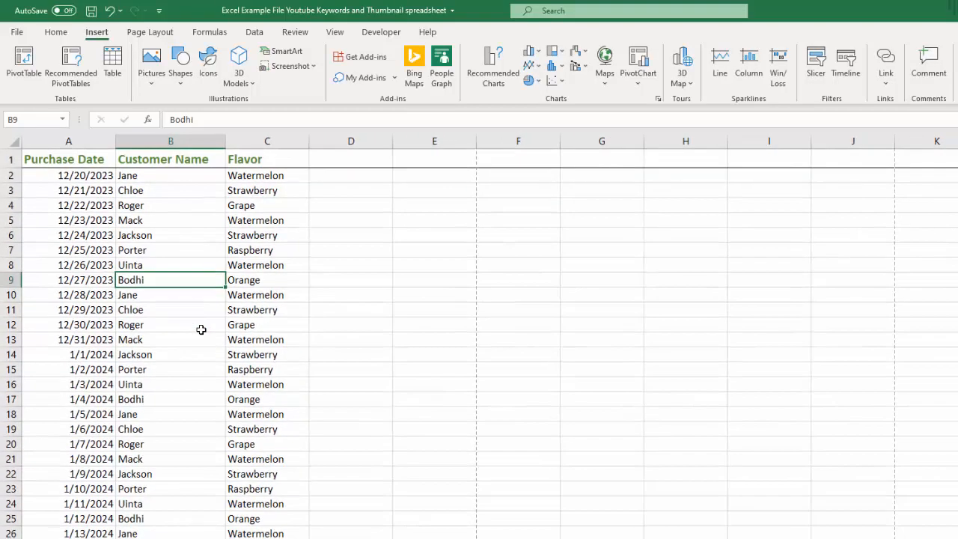
pyautogui.scroll(-1, 202, 329)
pyautogui.scroll(-1, 202, 329)
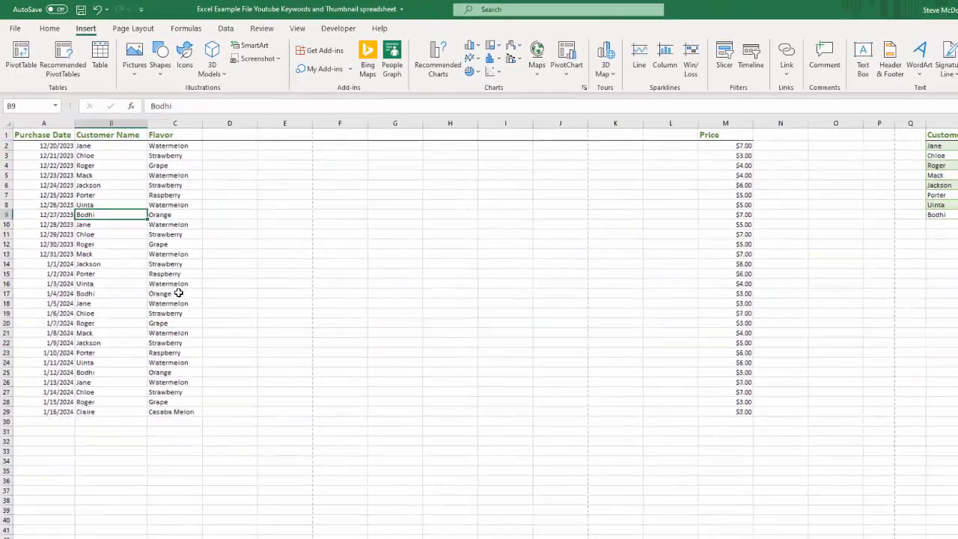
pyautogui.scroll(1, 201, 329)
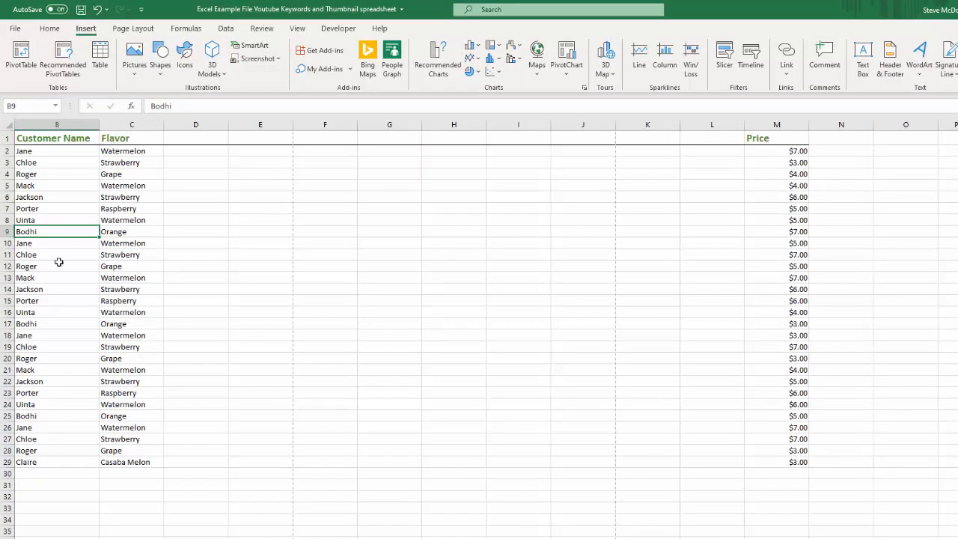
pyautogui.hscroll(-1, 215, 232)
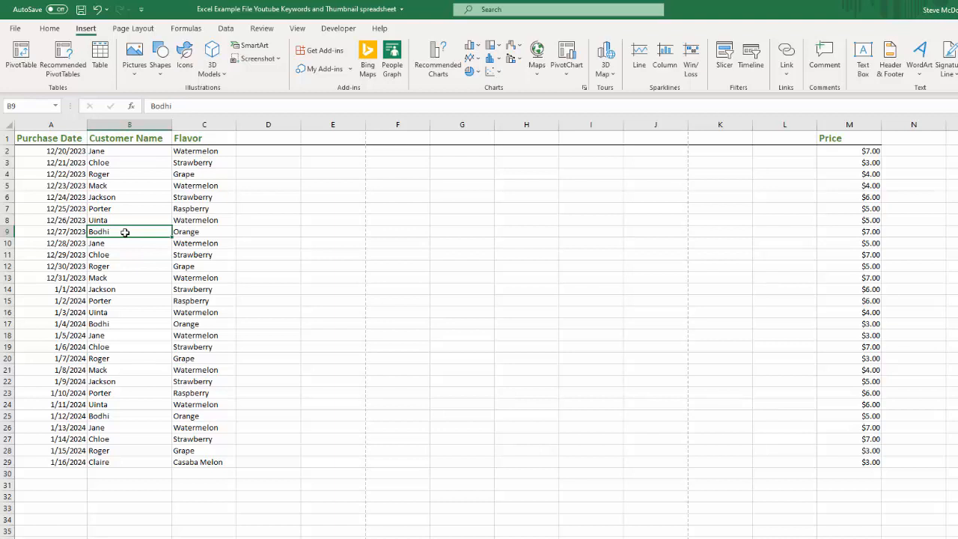
pyautogui.hotkey('ctrl', 't')
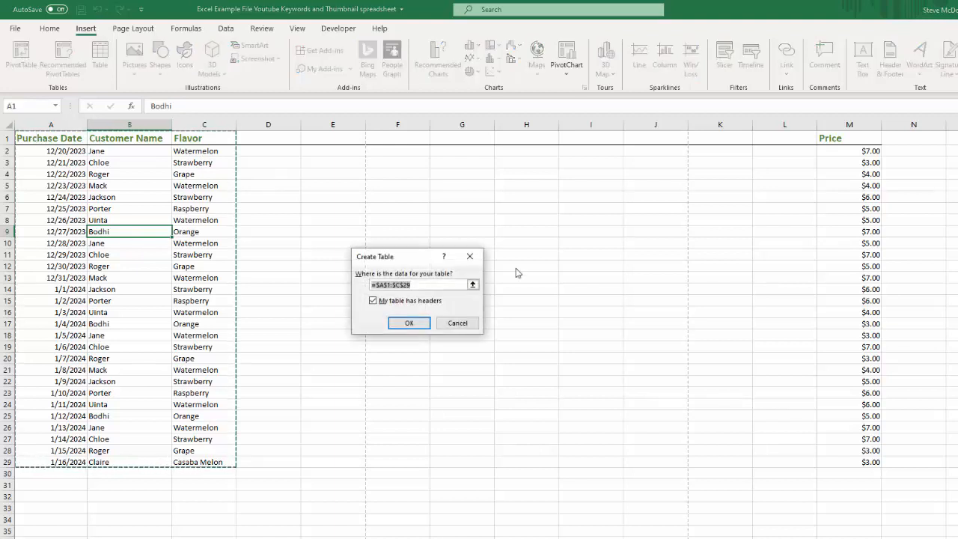
pyautogui.click(472, 285)
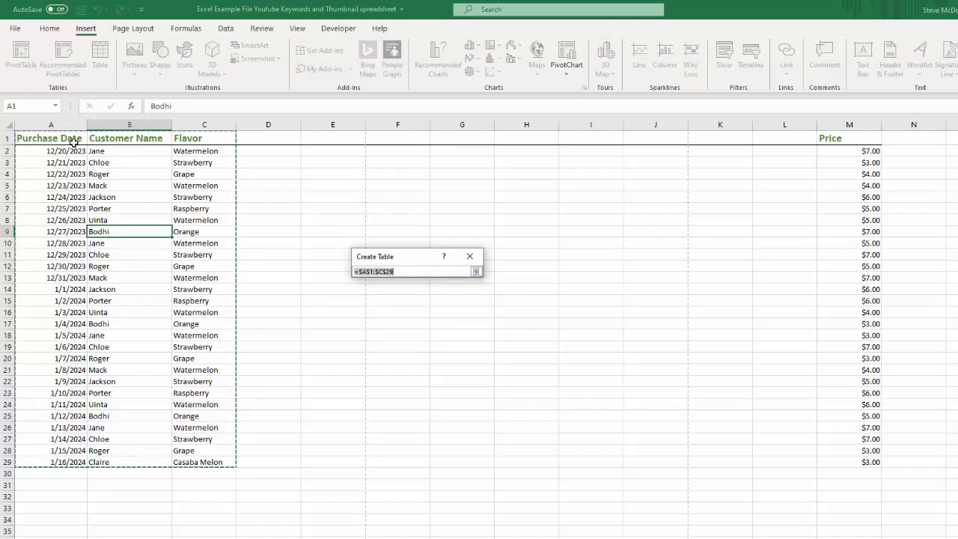
pyautogui.moveTo(60, 138); pyautogui.dragTo(856, 462)
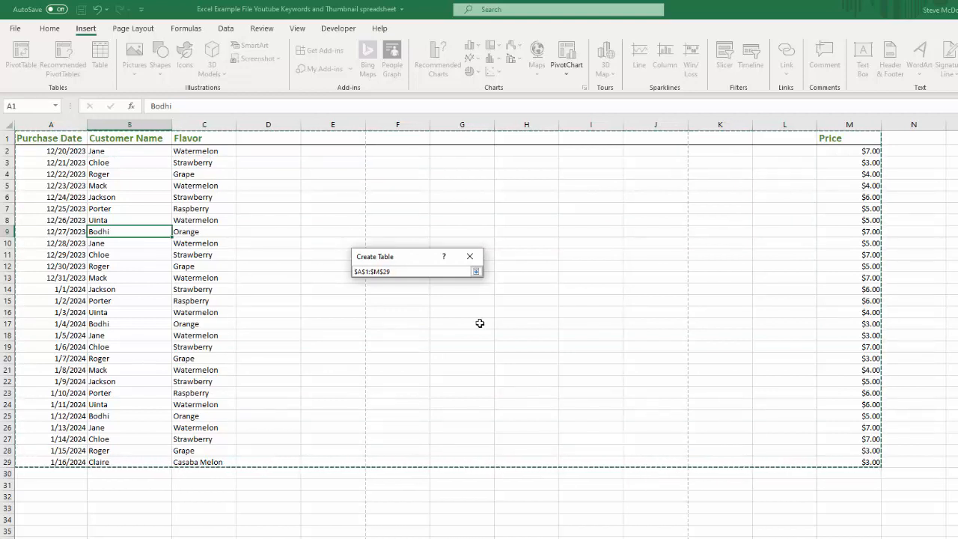
pyautogui.click(475, 271)
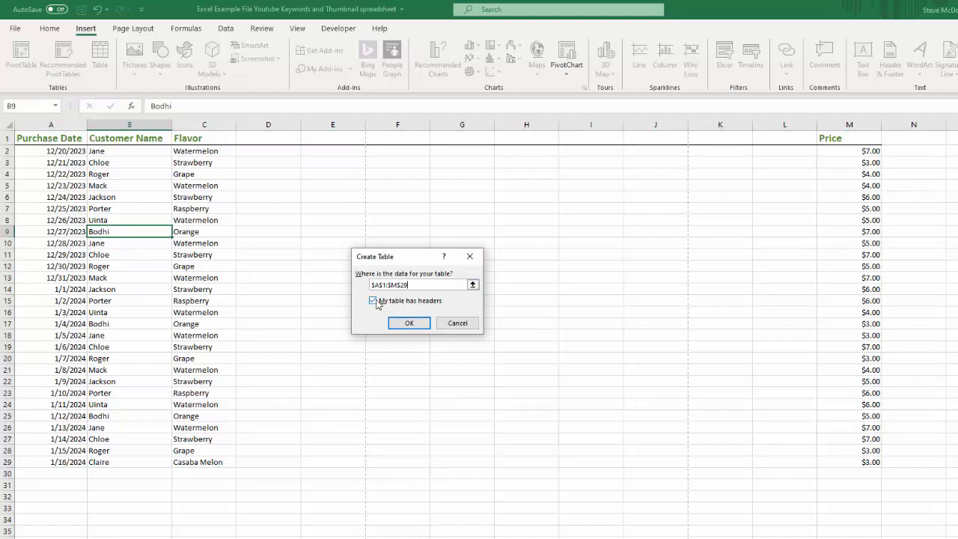
pyautogui.click(409, 323)
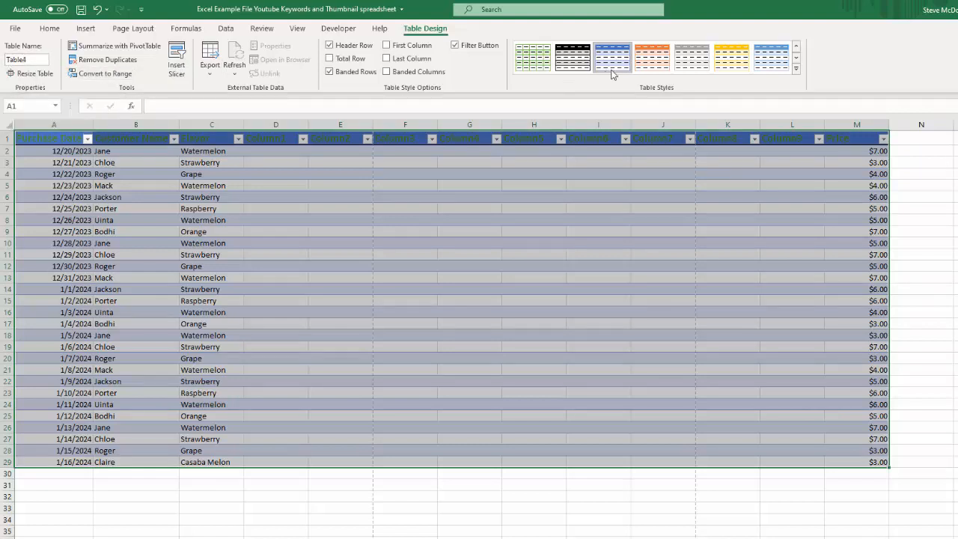
# Step: Apply the White, Table Style Light 1 style to the new table
pyautogui.click(797, 48)
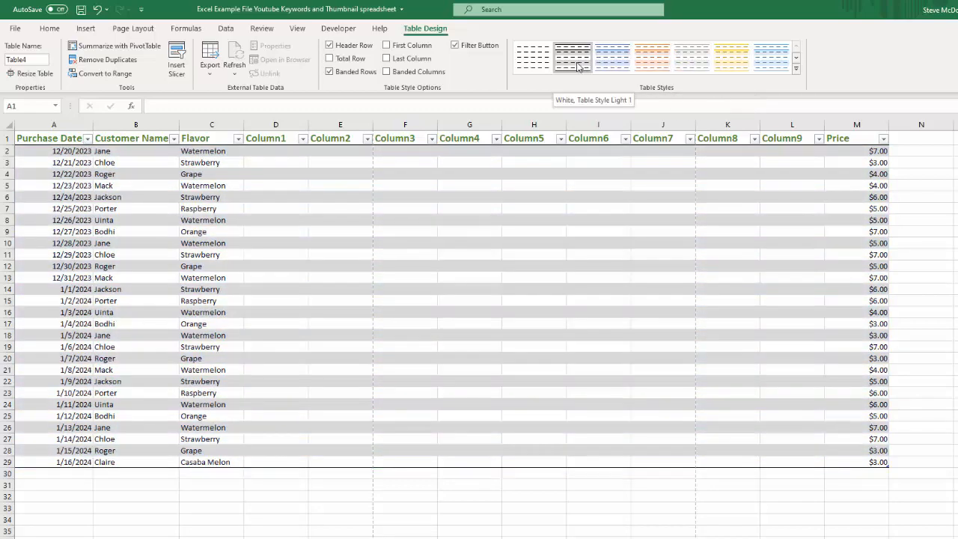
pyautogui.click(577, 68)
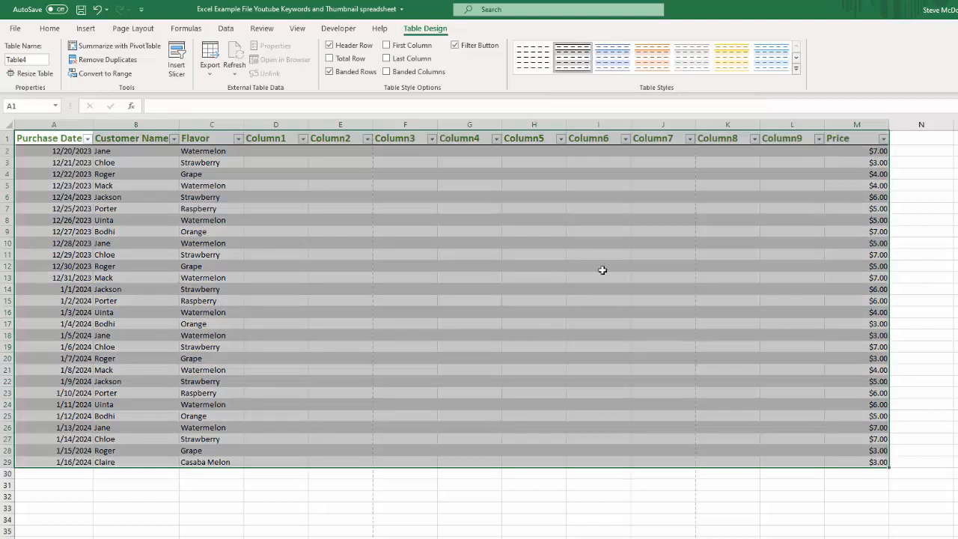
pyautogui.click(454, 315)
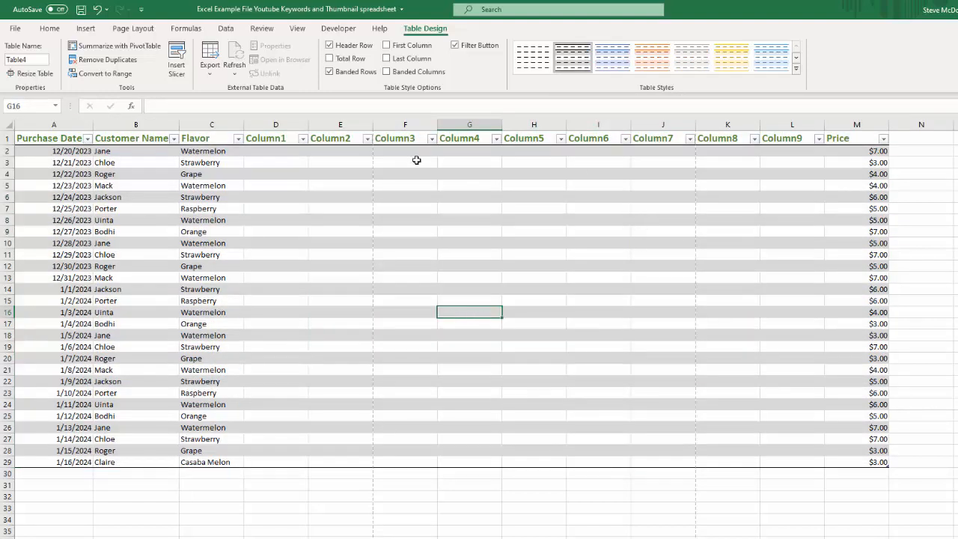
# Step: Examine the table's name and the filter options of the Column2 and Flavor headers without changing anything
pyautogui.click(41, 60)
pyautogui.press('Escape')
pyautogui.click(368, 139)
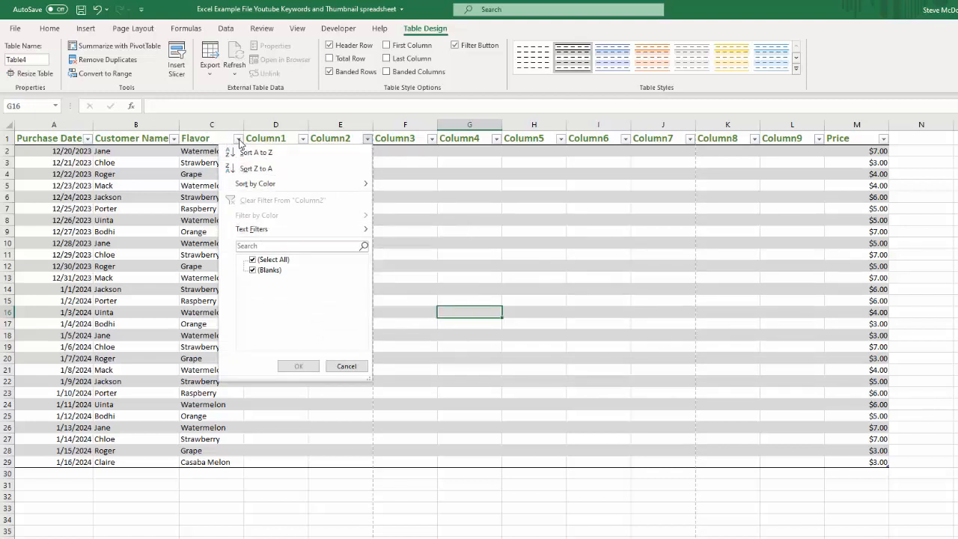
pyautogui.click(347, 365)
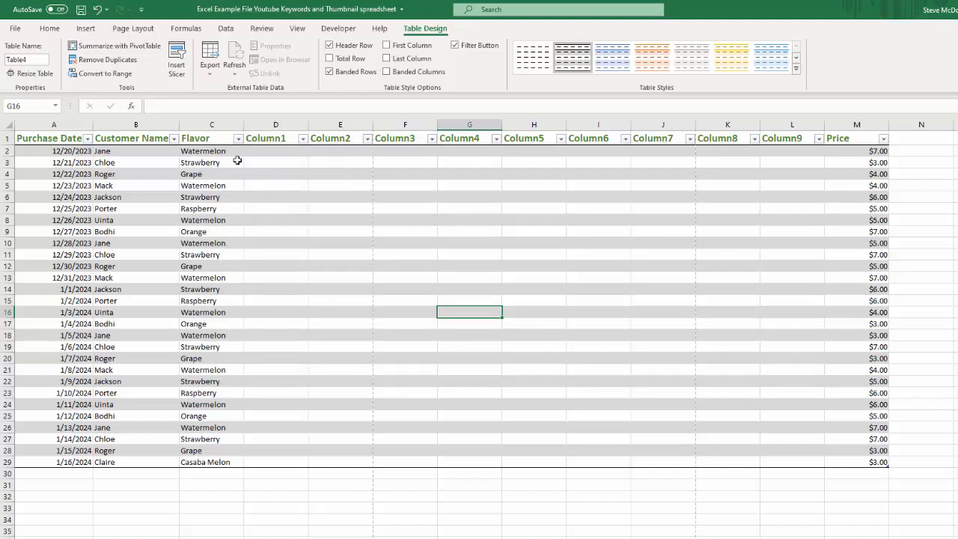
pyautogui.click(237, 139)
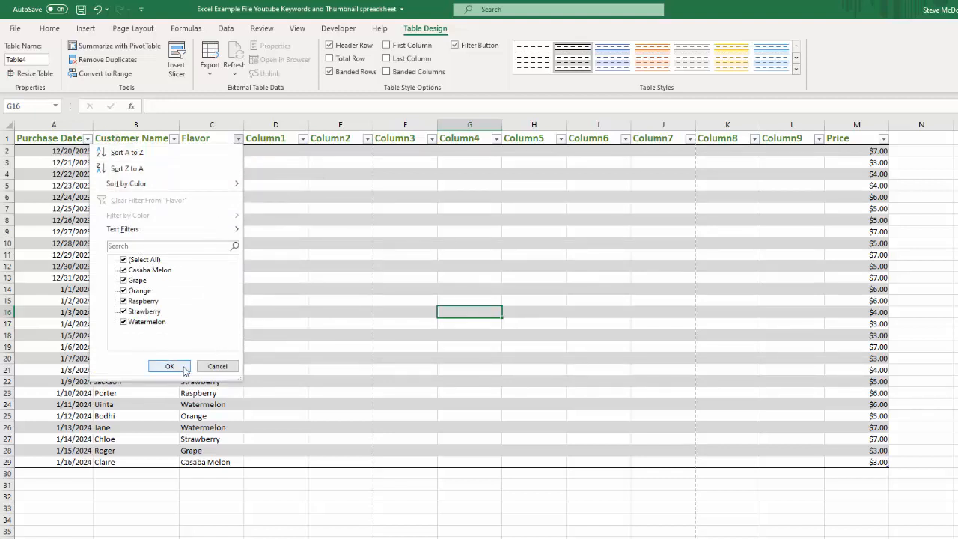
pyautogui.click(217, 366)
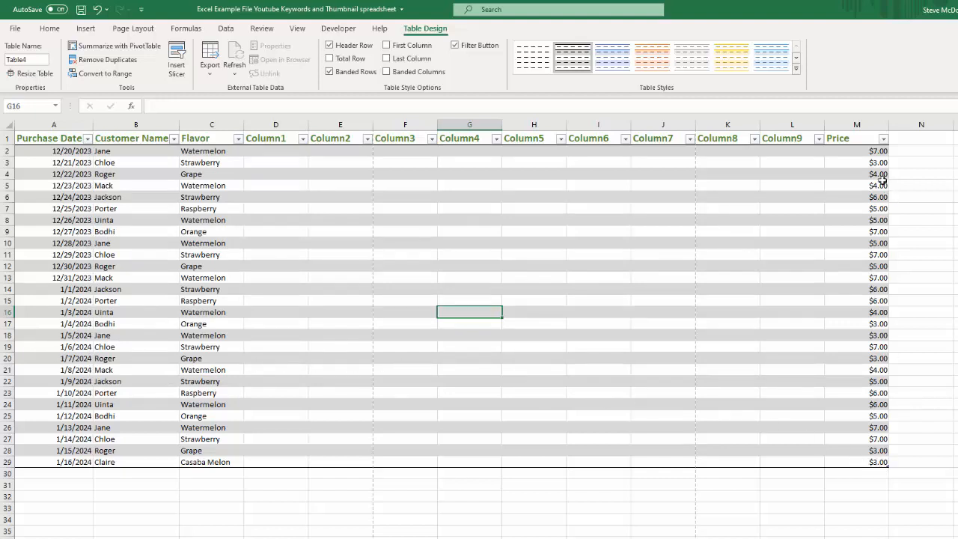
# Step: Add a new table row by entering the purchase date 1/17/2020 in cell A30
pyautogui.click(76, 473)
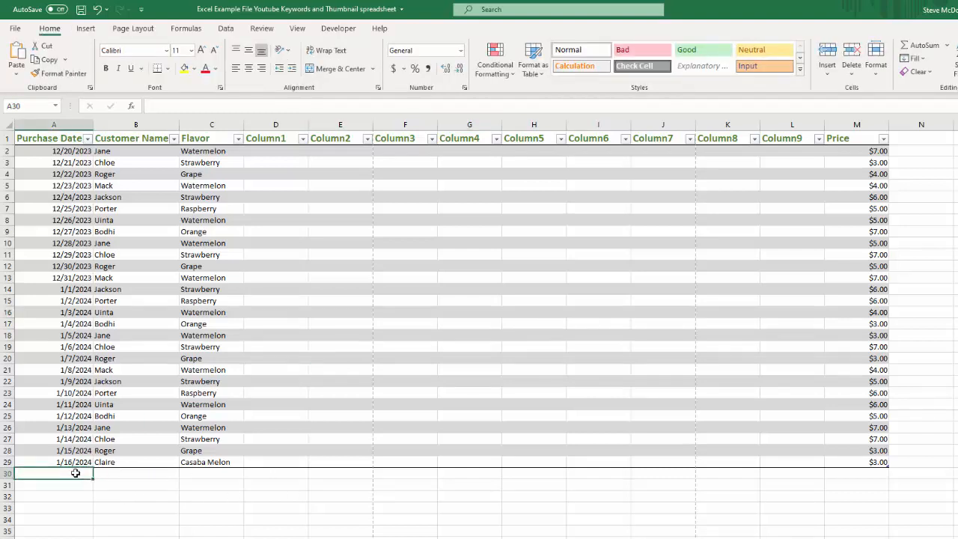
pyautogui.write('1/1')
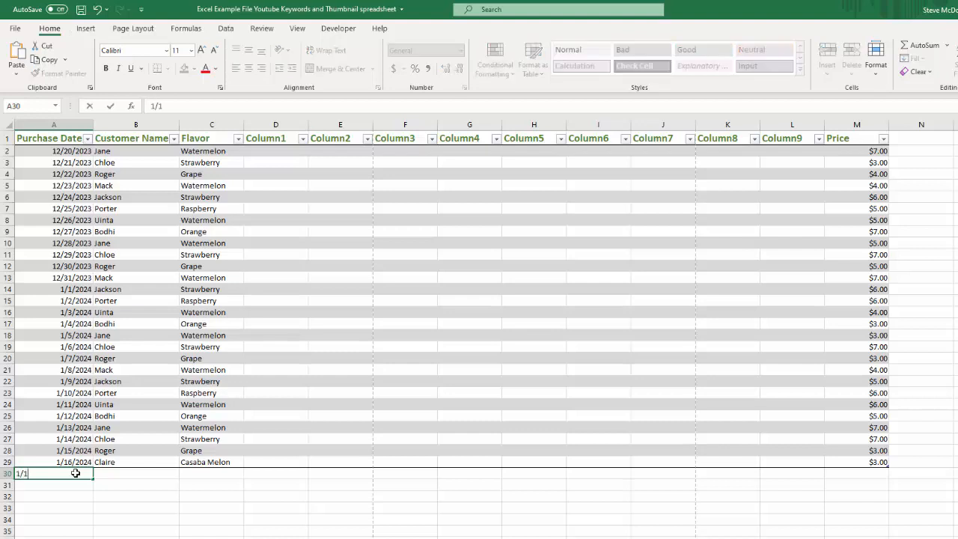
pyautogui.write('7/2024')
pyautogui.press('Tab')
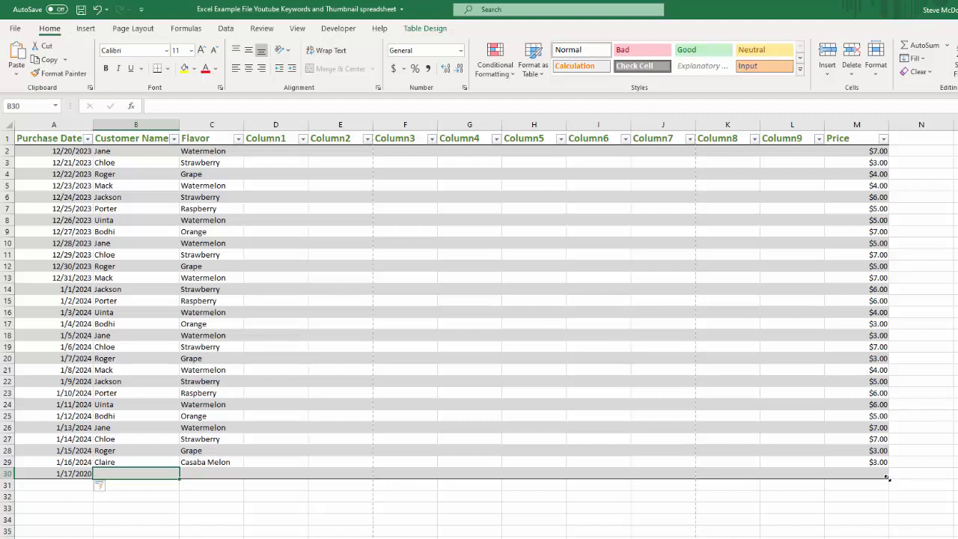
# Step: Extend the table down to row 33 and shrink it back to row 30
pyautogui.moveTo(887, 488); pyautogui.dragTo(905, 524)
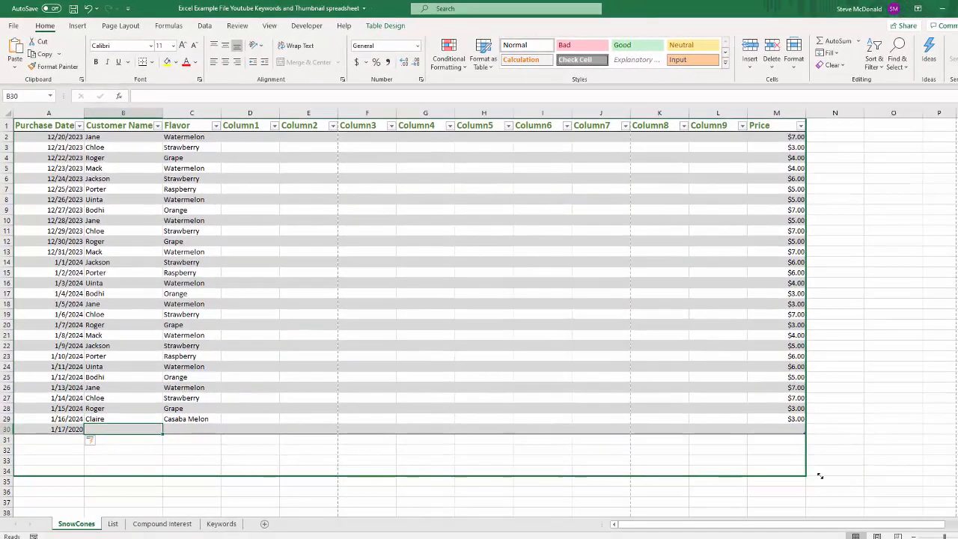
pyautogui.moveTo(820, 475)
pyautogui.mouseDown()
pyautogui.moveTo(863, 488)
pyautogui.moveTo(865, 504)
pyautogui.moveTo(894, 449)
pyautogui.moveTo(947, 427)
pyautogui.moveTo(860, 431)
pyautogui.moveTo(811, 470)
pyautogui.moveTo(814, 511)
pyautogui.moveTo(814, 468)
pyautogui.mouseUp()
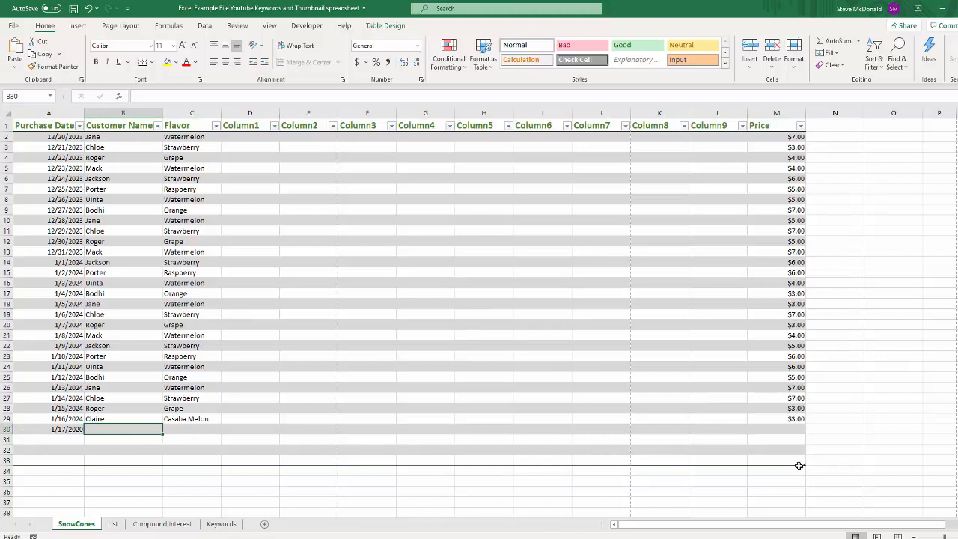
pyautogui.moveTo(805, 465); pyautogui.dragTo(801, 437)
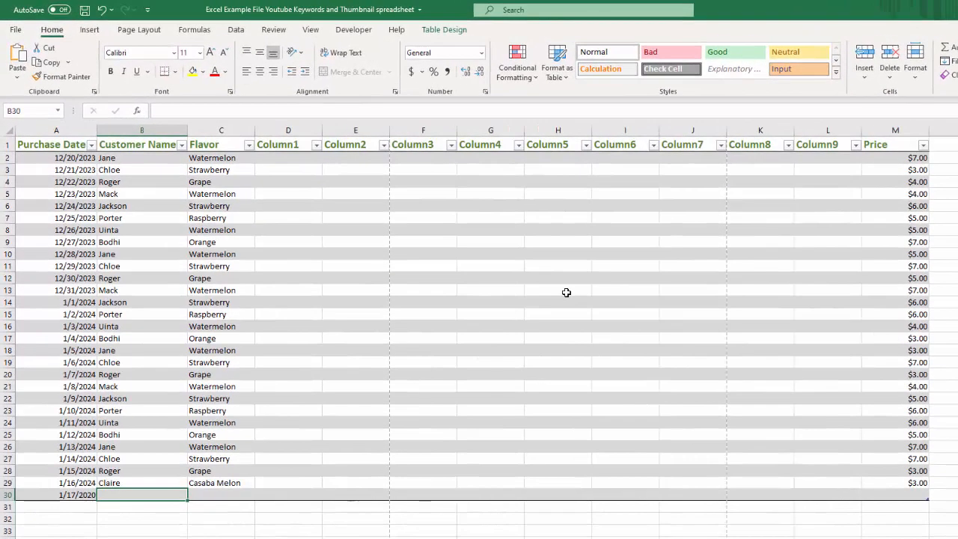
# Step: Turn the table's First Column formatting on and off again
pyautogui.click(432, 297)
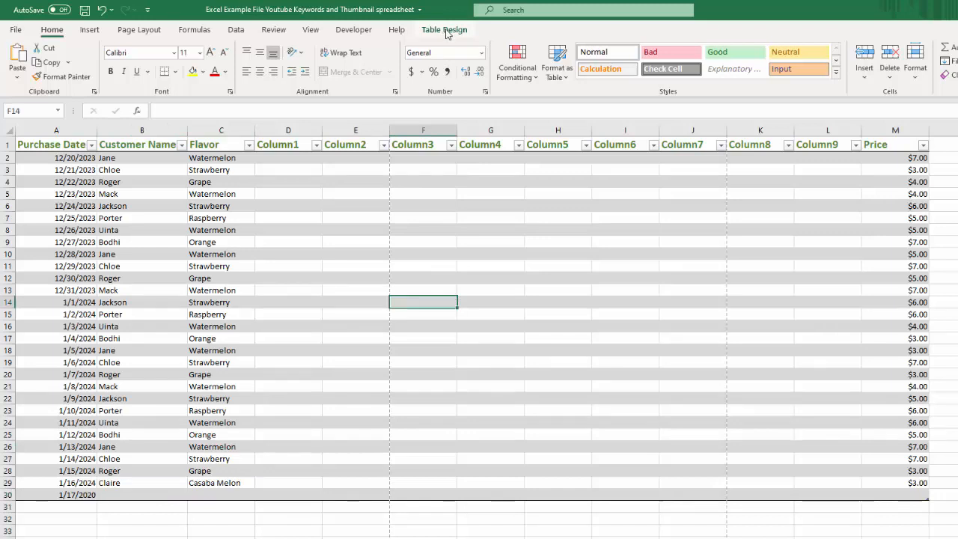
pyautogui.click(424, 537)
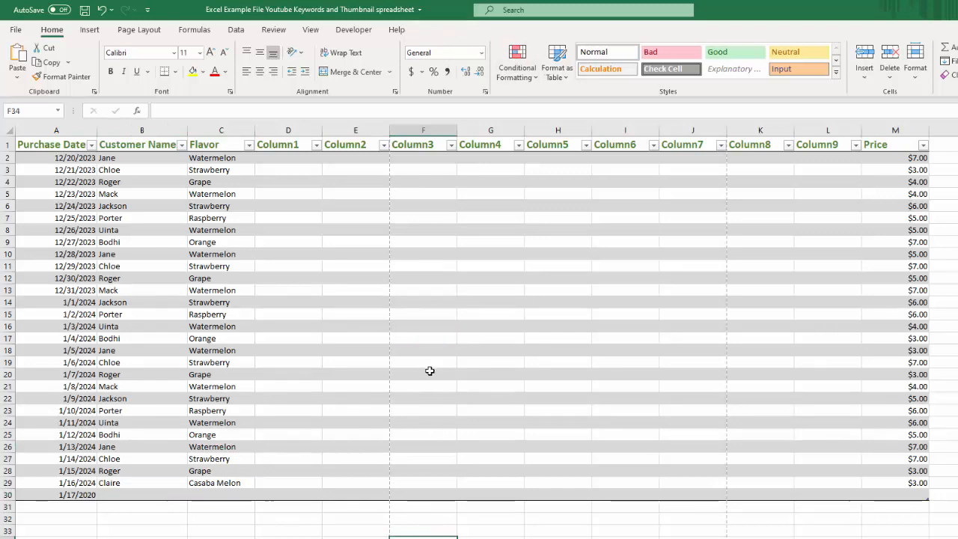
pyautogui.click(427, 326)
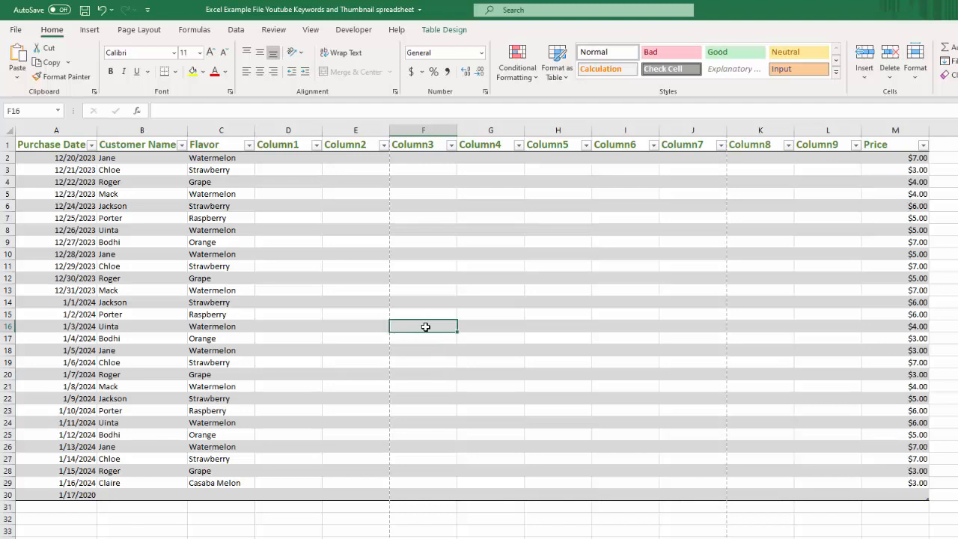
pyautogui.click(437, 30)
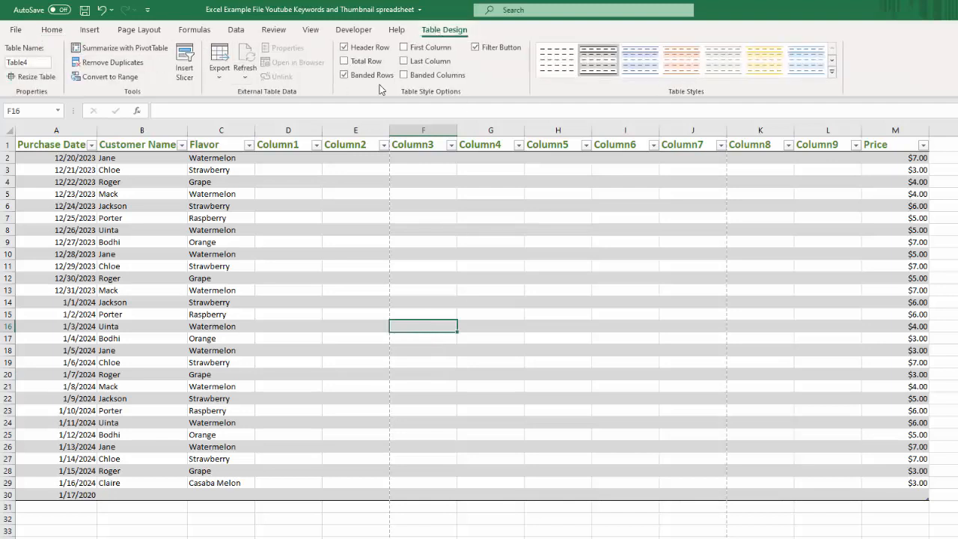
pyautogui.click(405, 47)
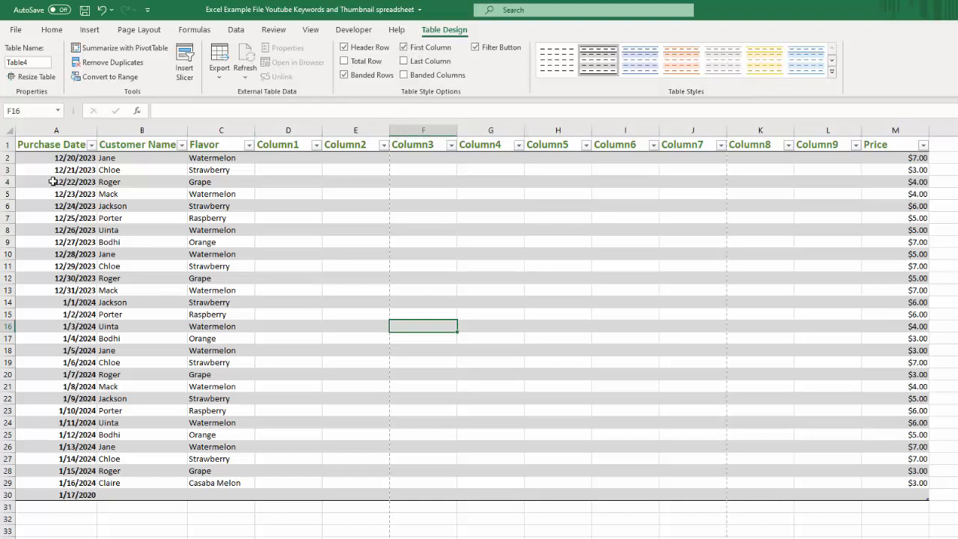
pyautogui.click(404, 48)
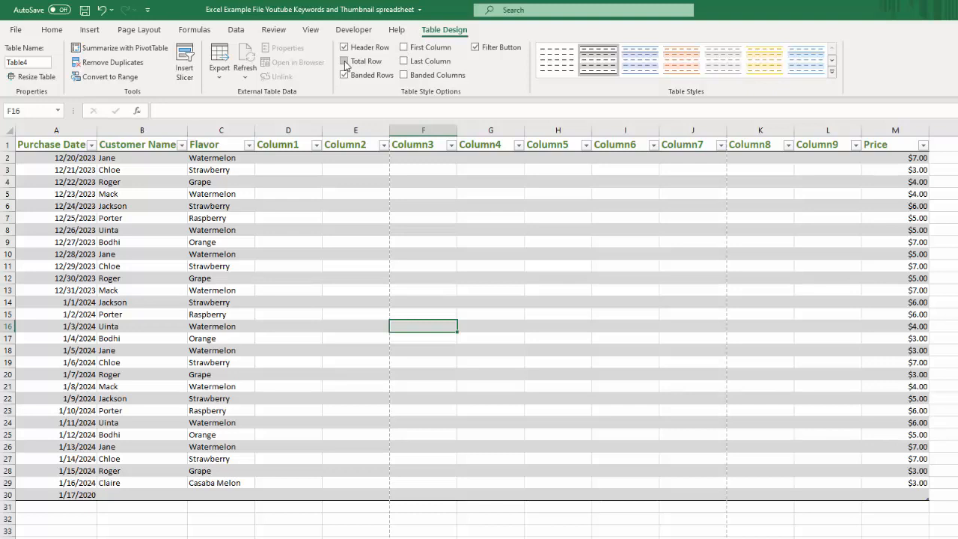
# Step: Turn the table's Total Row on and off again
pyautogui.click(345, 61)
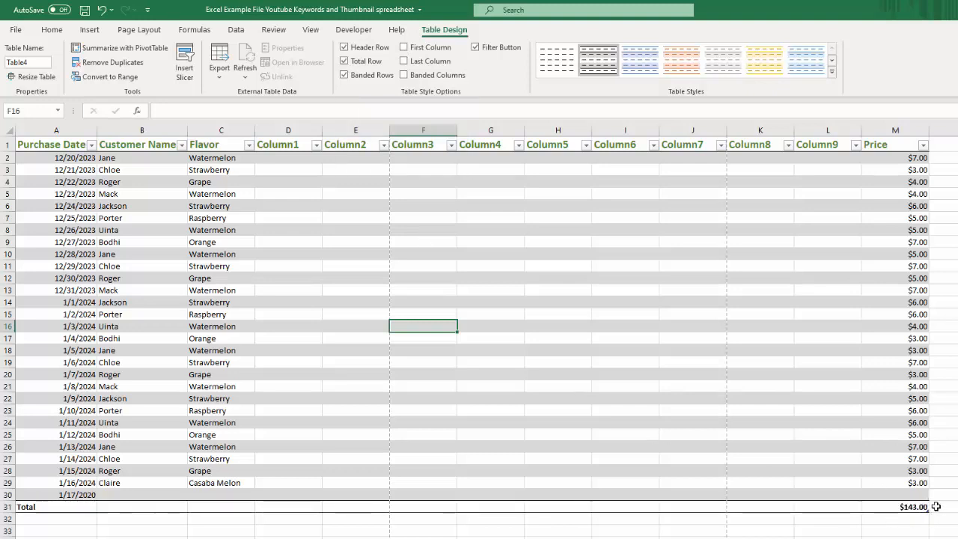
pyautogui.click(344, 62)
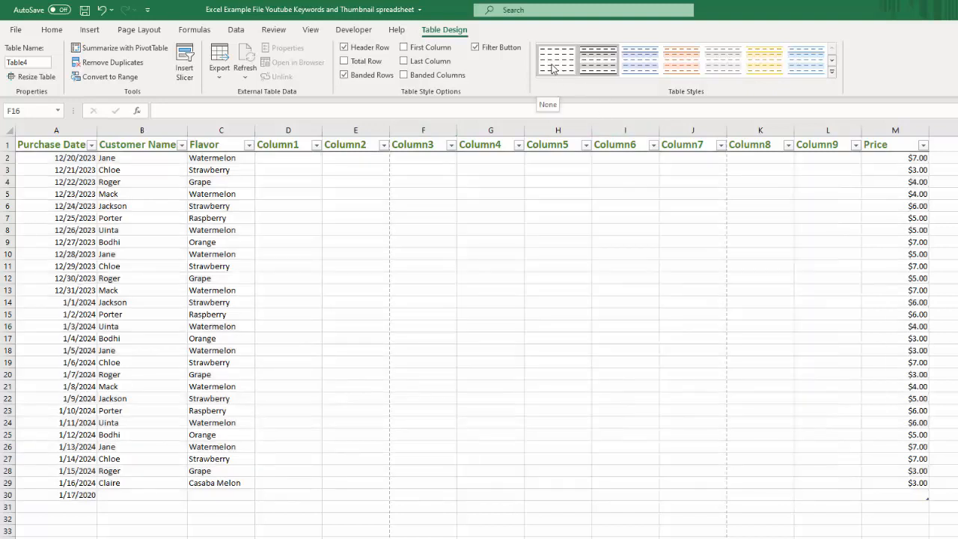
# Step: Apply the None style to the table and convert it to a normal range
pyautogui.click(552, 68)
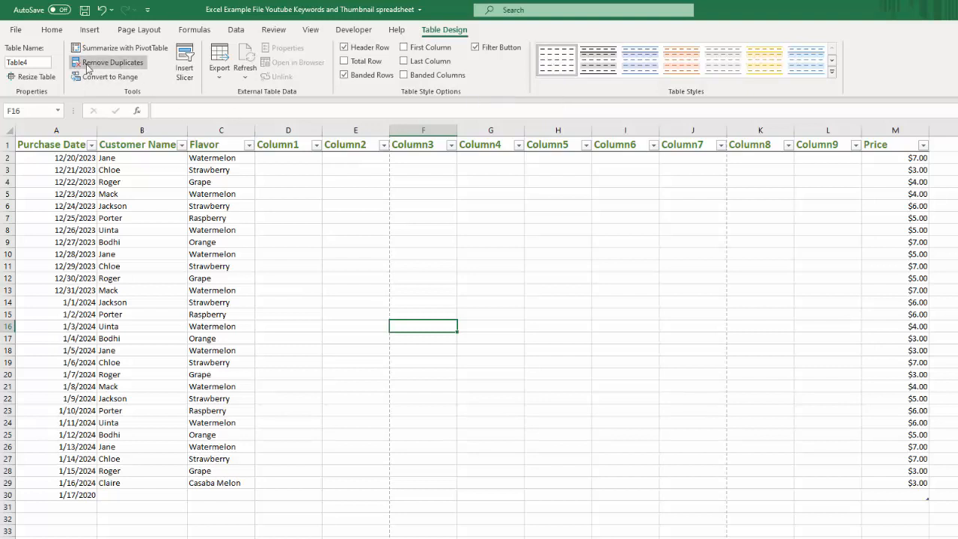
pyautogui.click(109, 78)
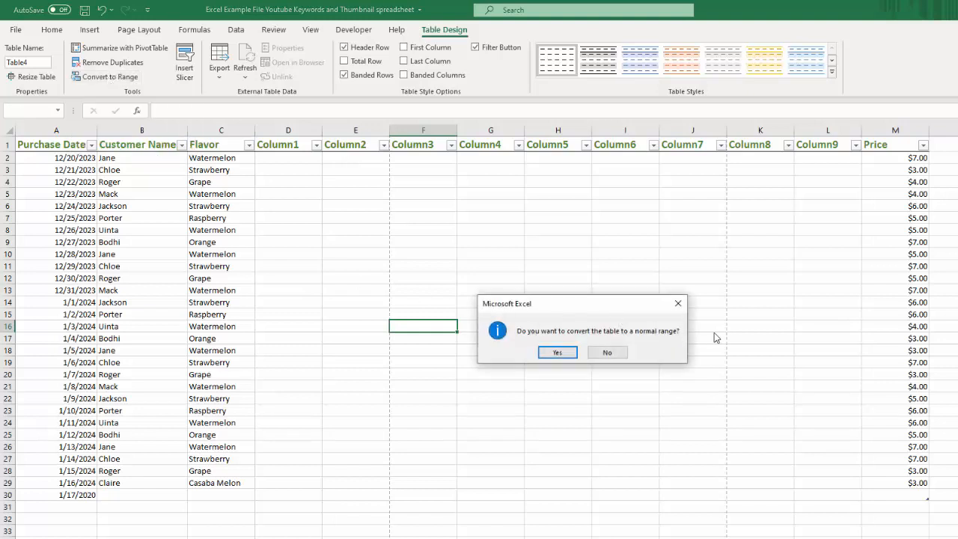
pyautogui.click(554, 353)
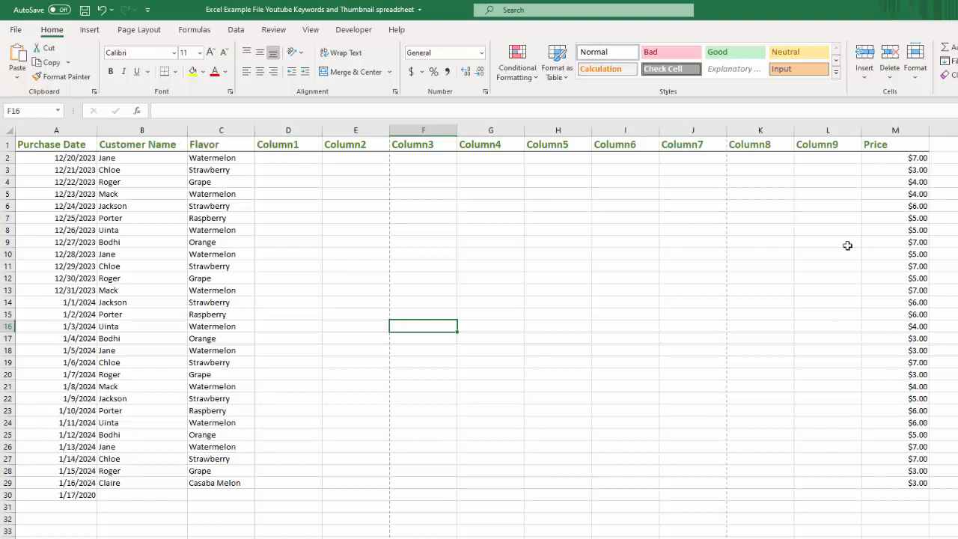
# Step: Create a table with headers from the range A1:M30
pyautogui.click(378, 278)
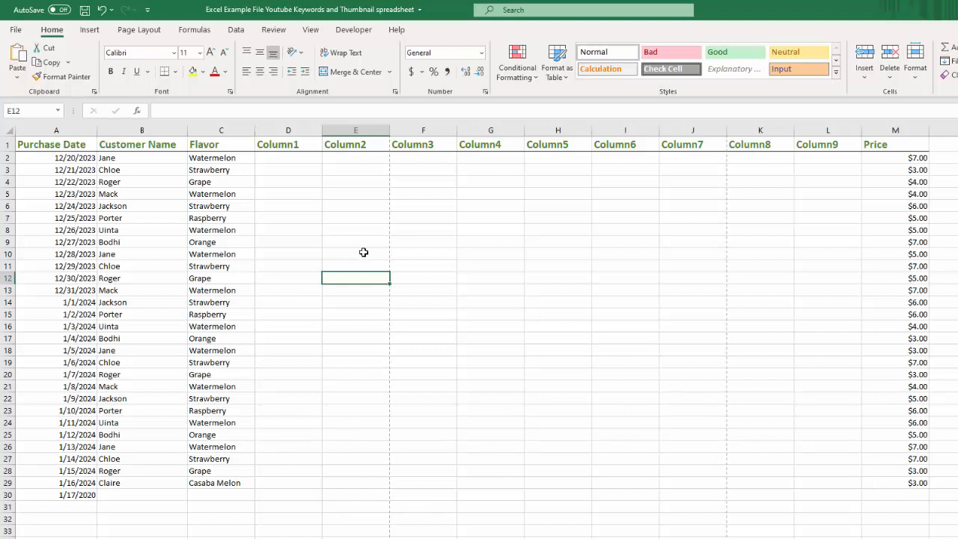
pyautogui.click(90, 30)
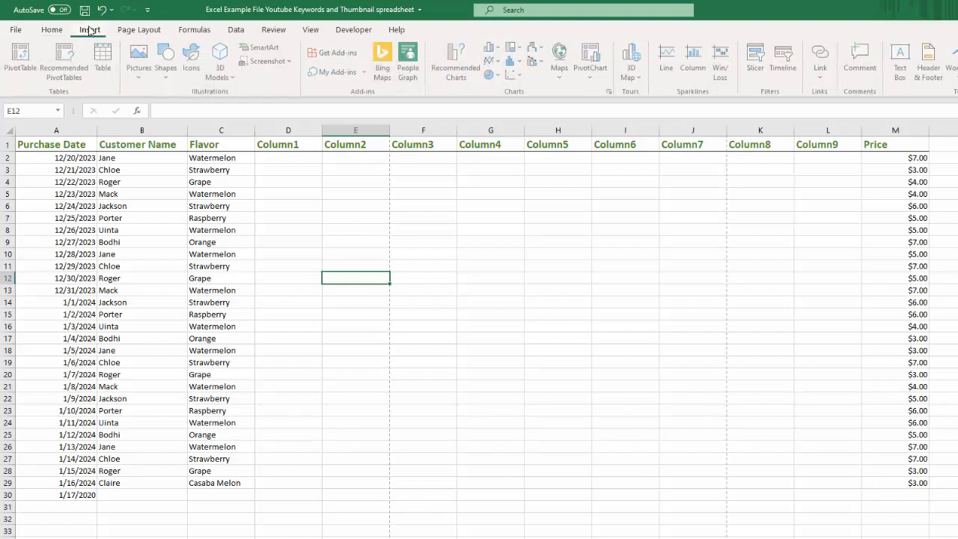
pyautogui.click(105, 57)
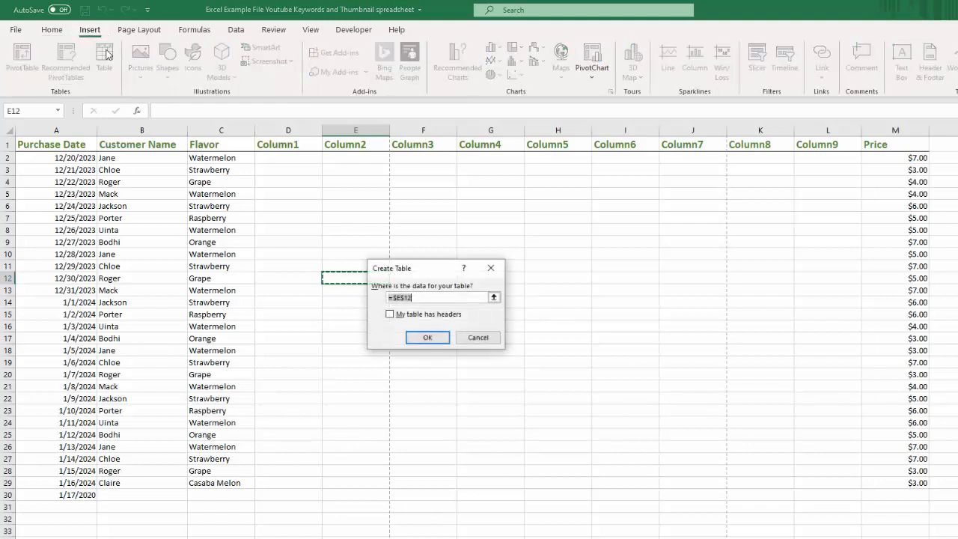
pyautogui.click(389, 315)
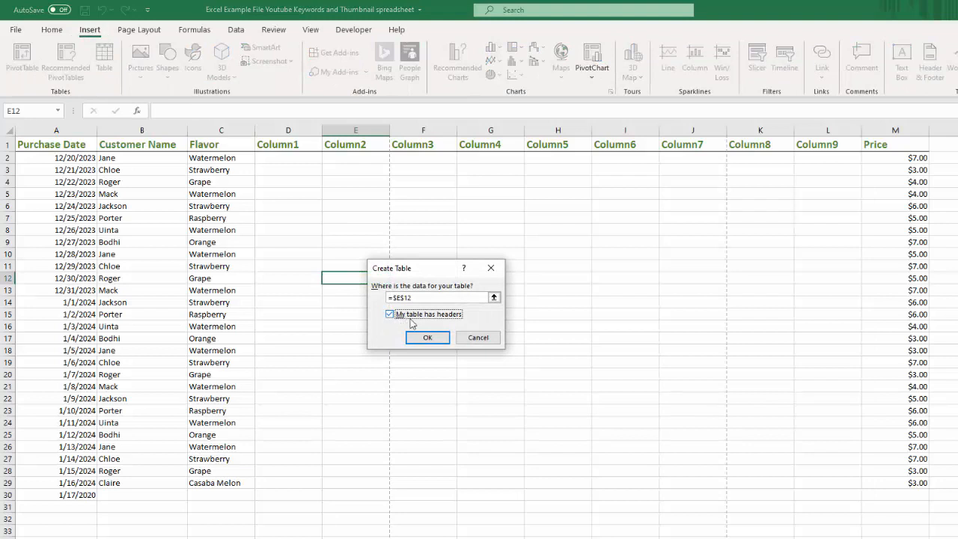
pyautogui.click(493, 297)
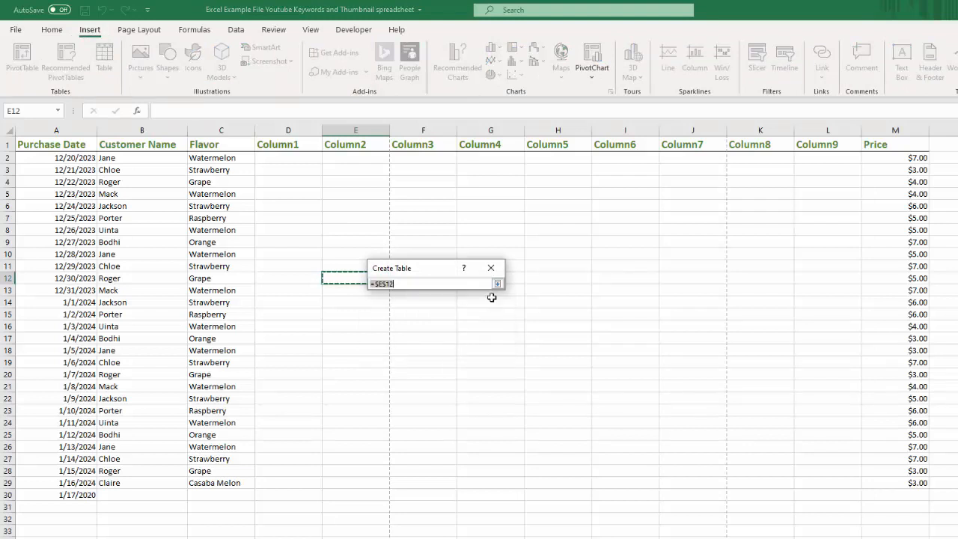
pyautogui.moveTo(60, 145); pyautogui.dragTo(915, 495)
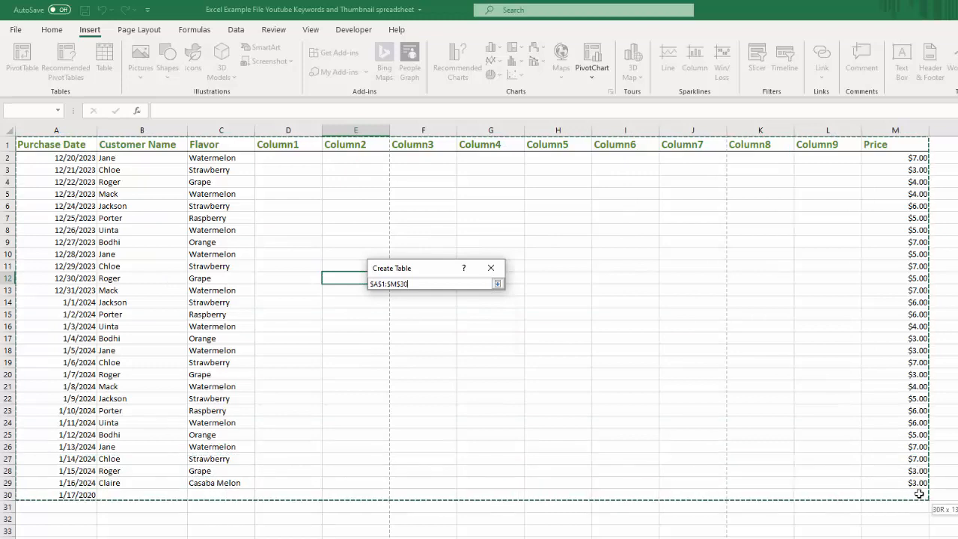
pyautogui.click(497, 284)
pyautogui.click(428, 338)
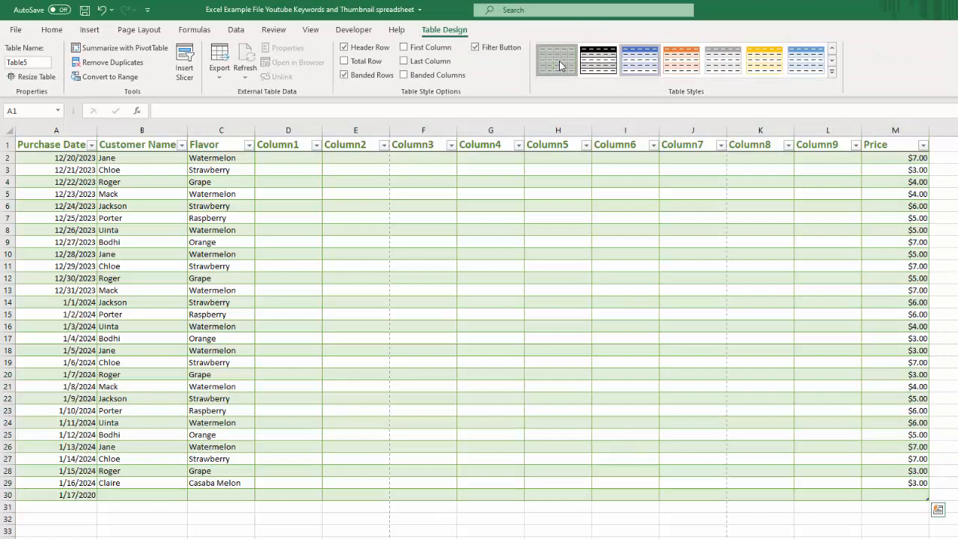
# Step: Apply a light gray banded style with a plain header to the table
pyautogui.click(559, 65)
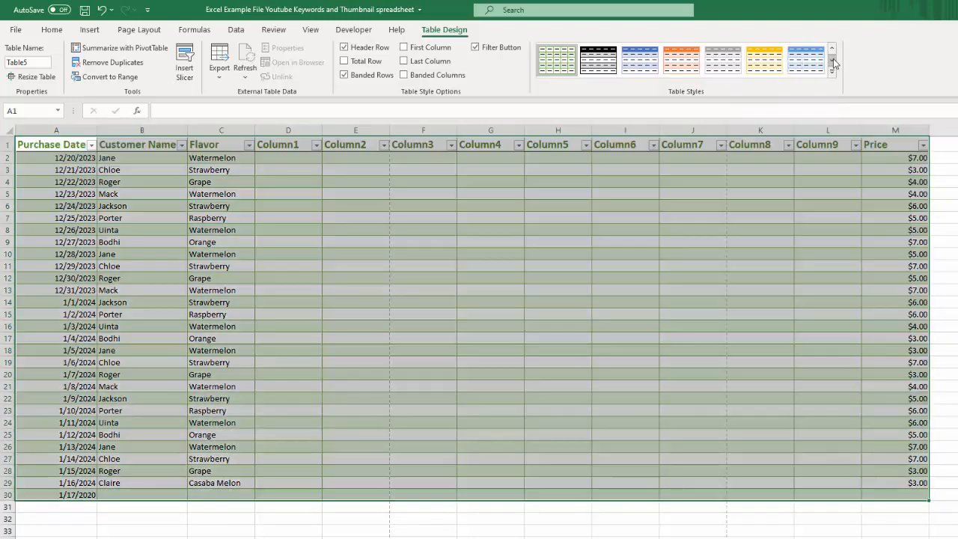
pyautogui.click(834, 62)
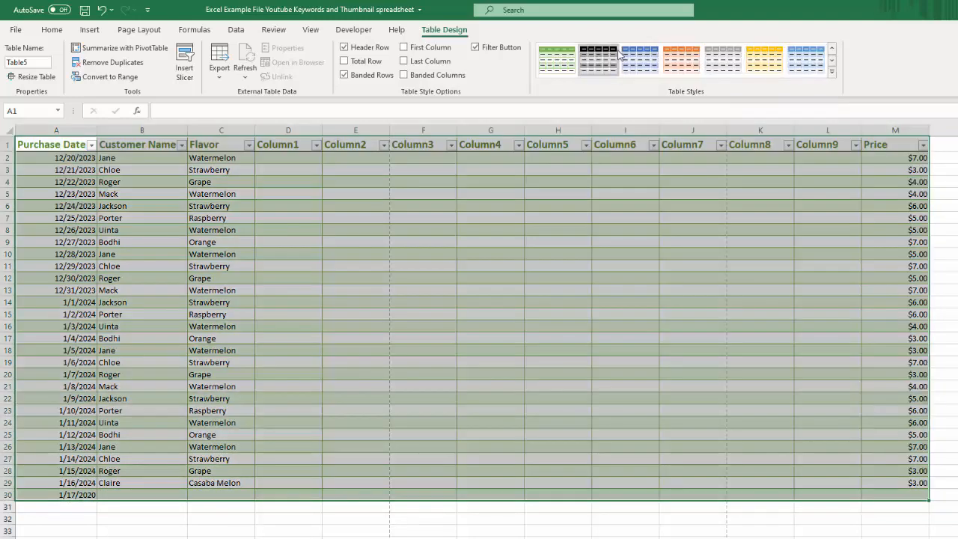
pyautogui.click(833, 61)
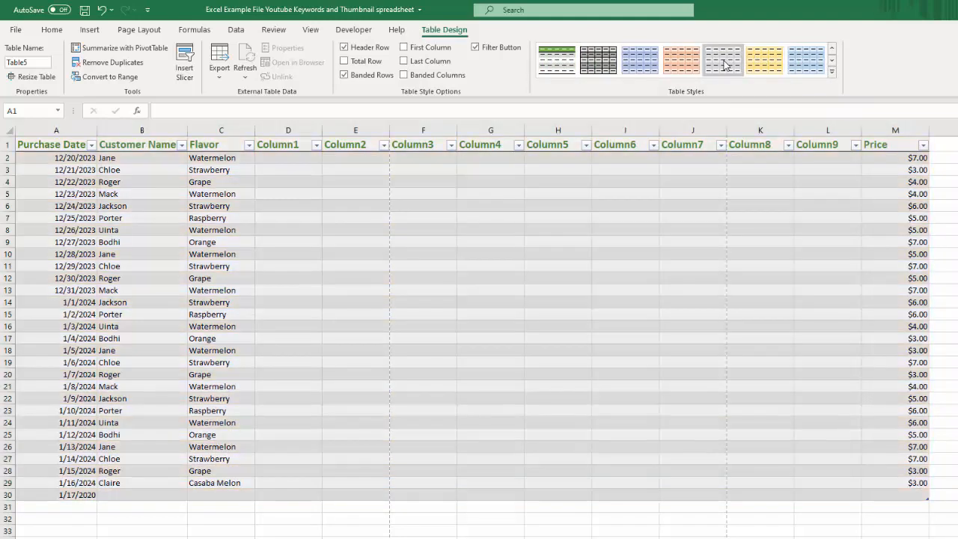
pyautogui.click(724, 65)
pyautogui.click(374, 267)
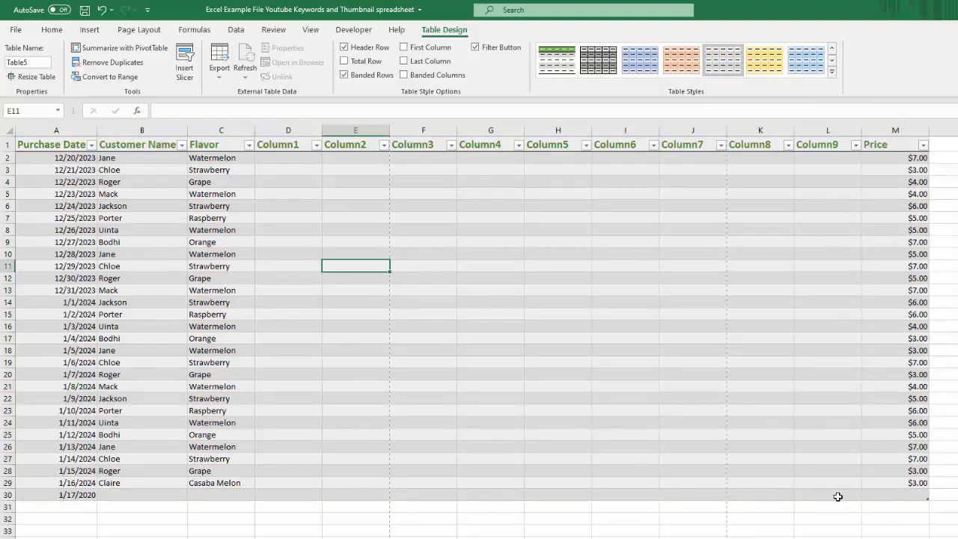
# Step: Add a blank table row at row 31 by advancing past the last Price cell, M30
pyautogui.click(902, 495)
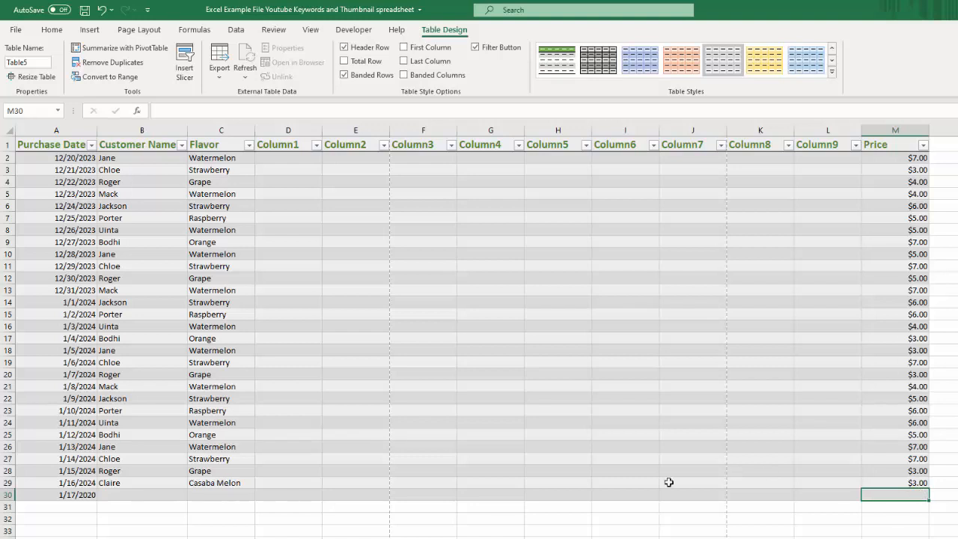
pyautogui.press('Tab')
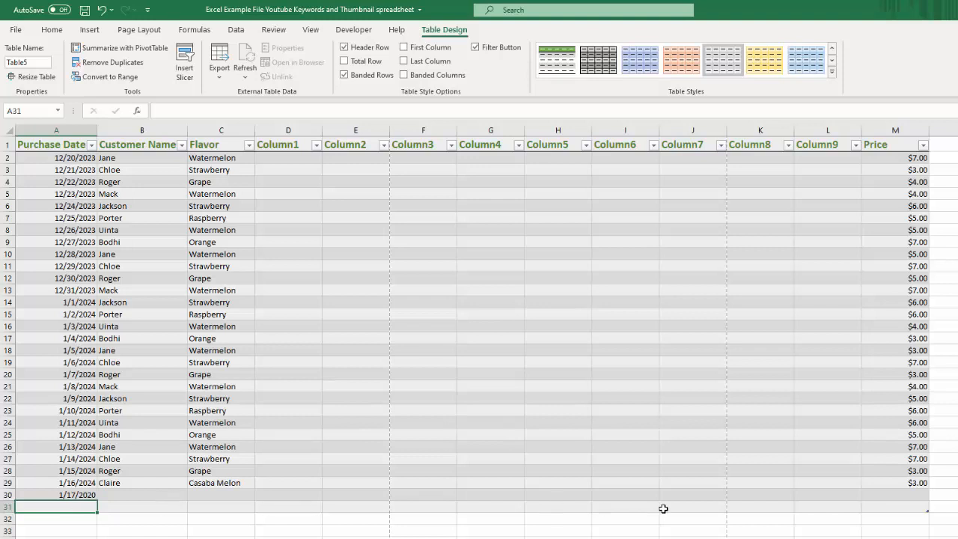
pyautogui.click(904, 496)
pyautogui.click(935, 495)
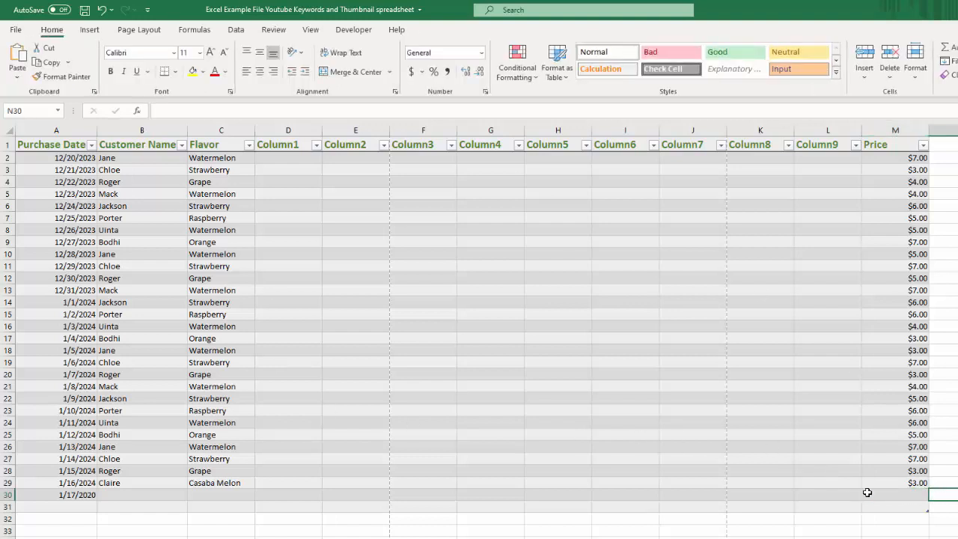
pyautogui.click(901, 496)
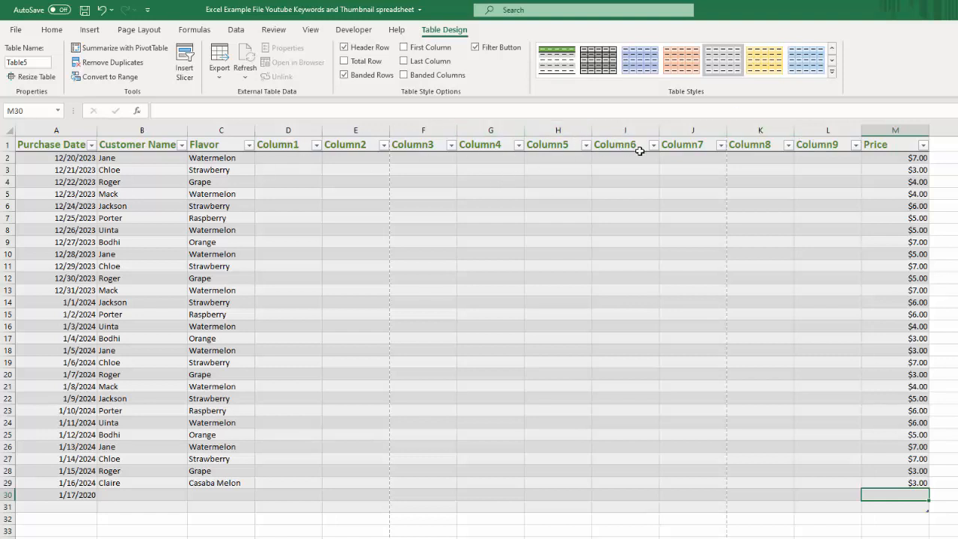
# Step: Check the column headers while viewing the table's lower rows, and turn on the Total Row
pyautogui.scroll(-1, 490, 262)
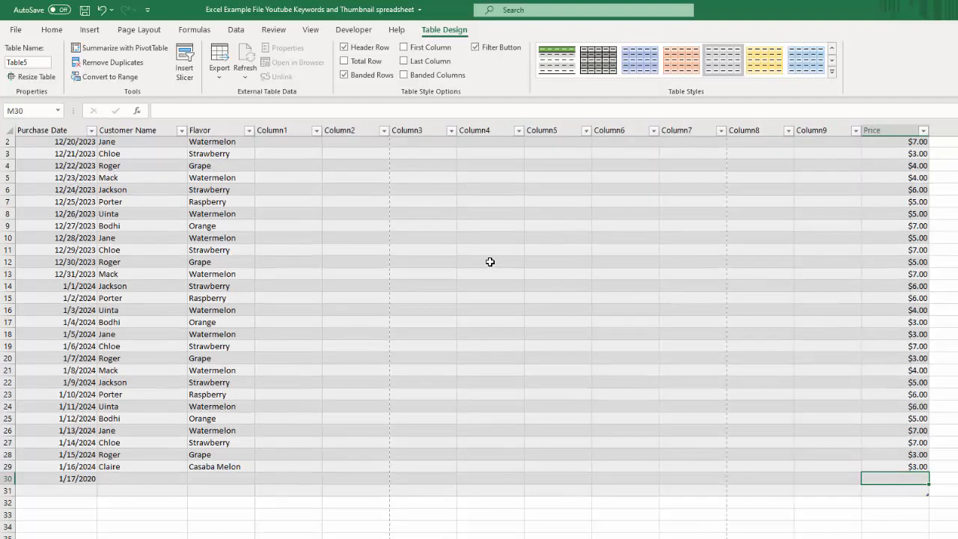
pyautogui.scroll(-1, 490, 262)
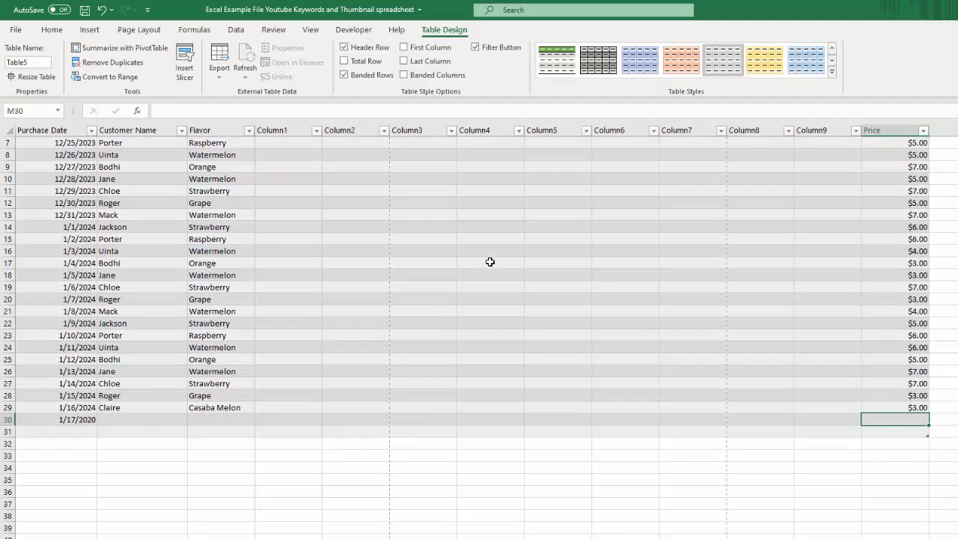
pyautogui.scroll(-1, 490, 262)
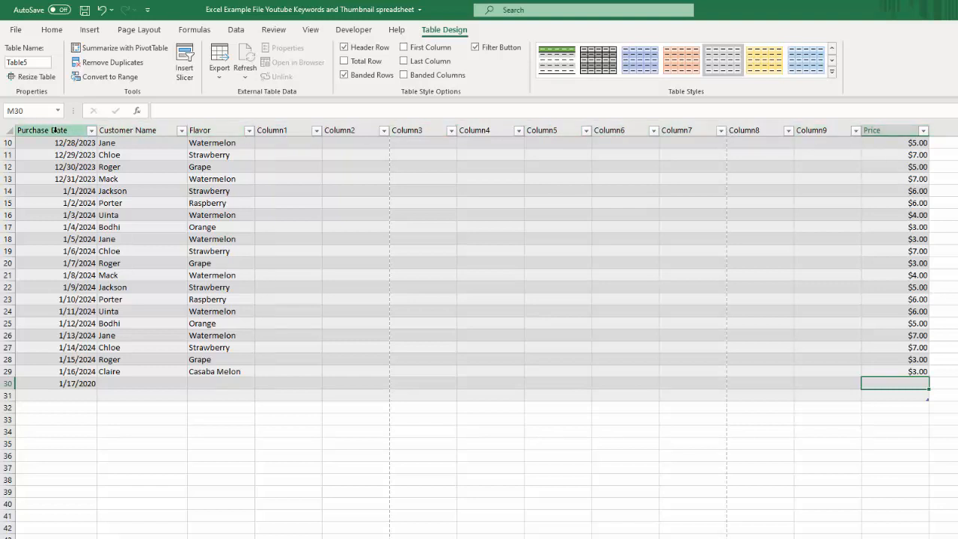
pyautogui.scroll(-3, 512, 208)
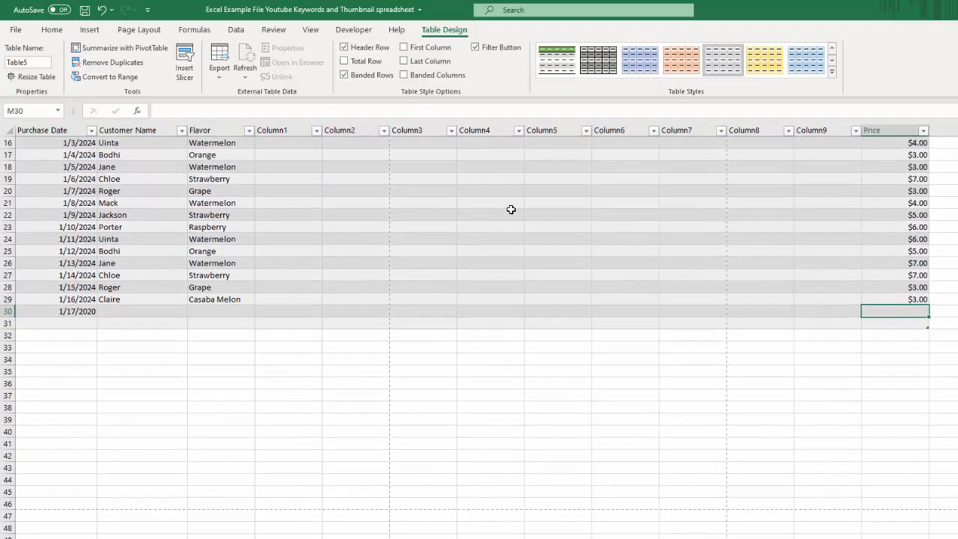
pyautogui.scroll(4, 511, 210)
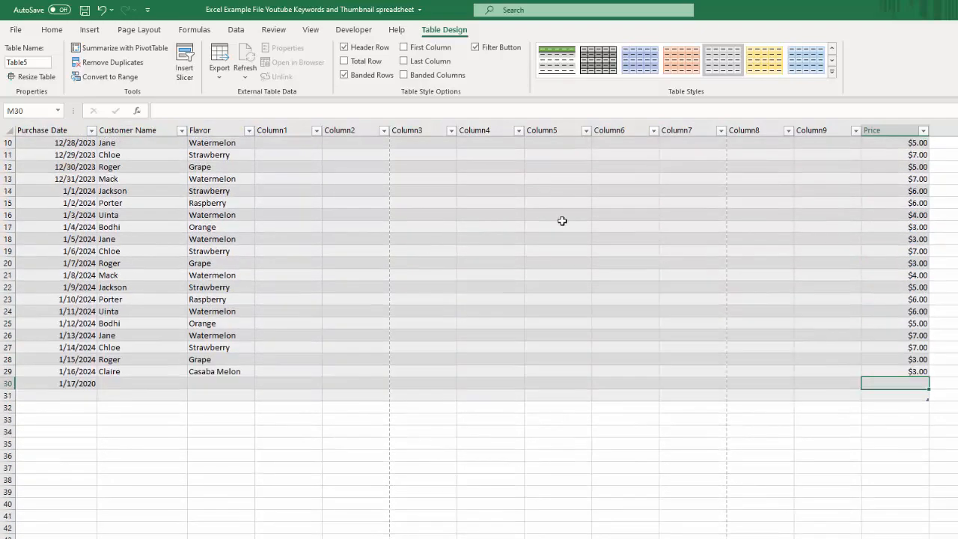
pyautogui.scroll(-3, 567, 210)
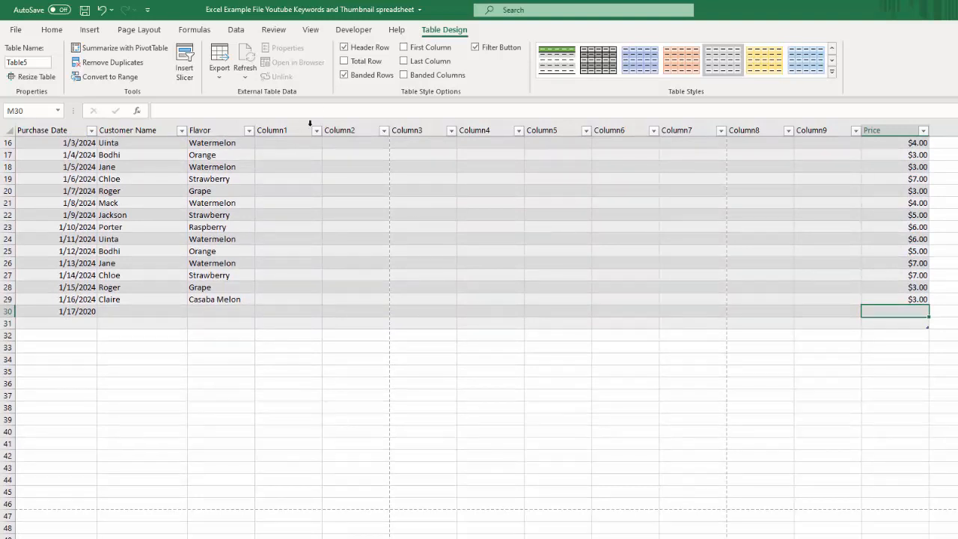
pyautogui.click(344, 62)
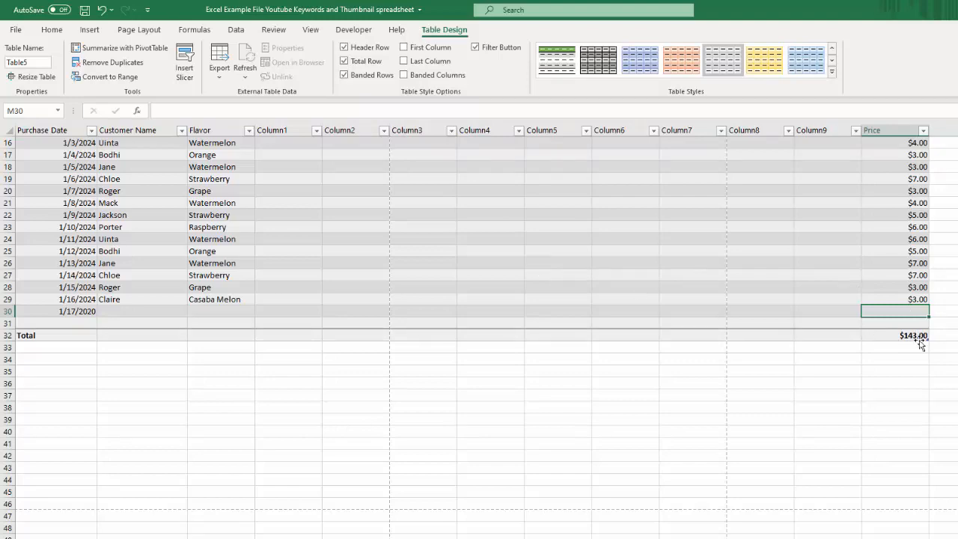
pyautogui.scroll(5, 914, 343)
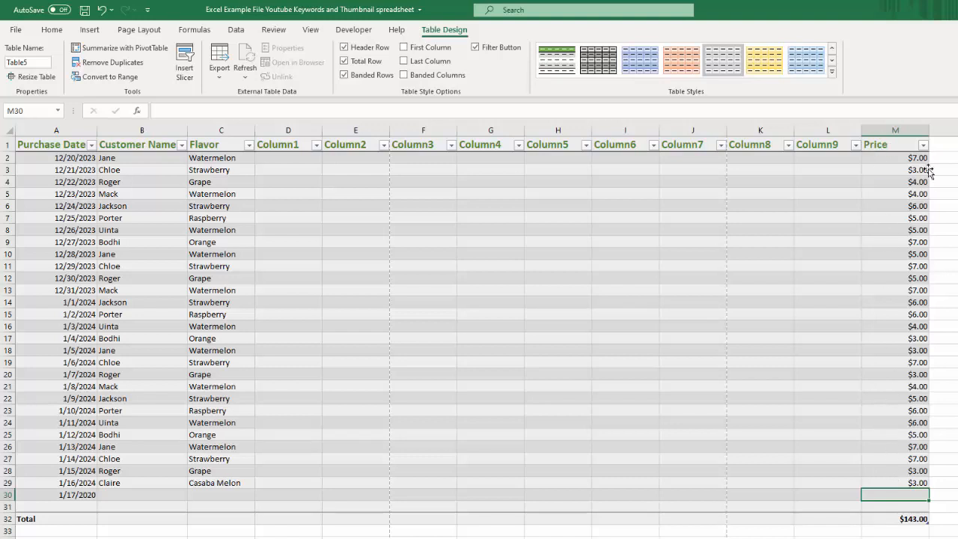
# Step: Filter the Price column to show only the $3.00 purchases
pyautogui.click(923, 144)
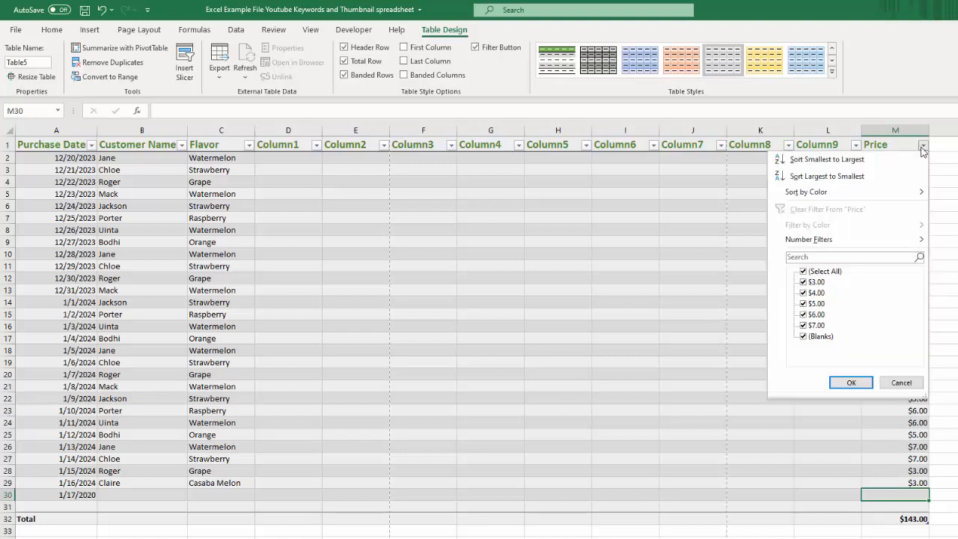
pyautogui.click(805, 271)
pyautogui.click(813, 282)
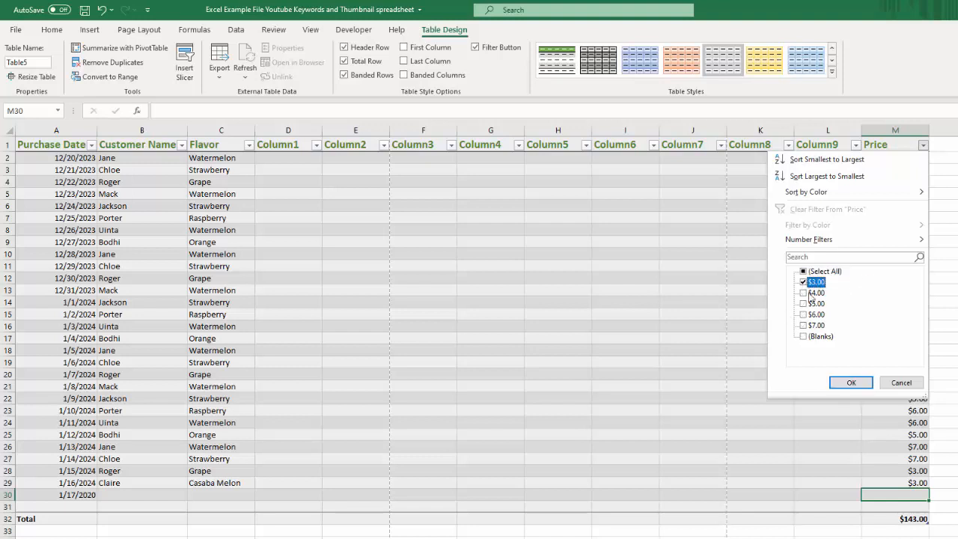
pyautogui.click(851, 382)
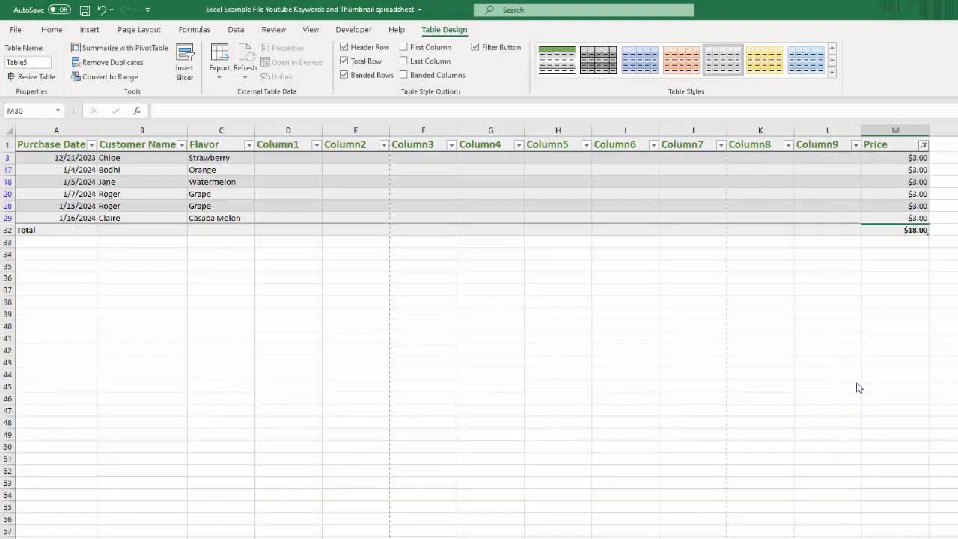
# Step: Set the Price column's Total Row function to Count
pyautogui.click(903, 234)
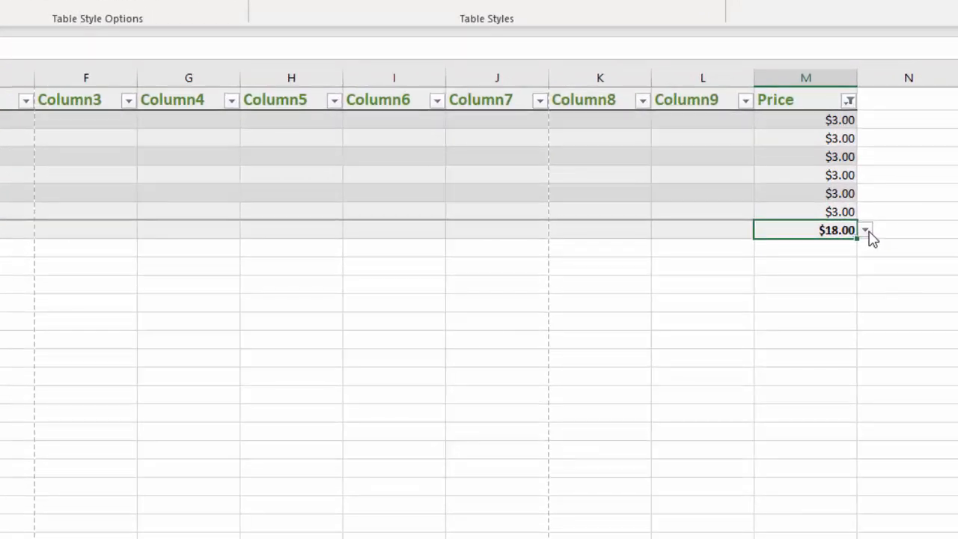
pyautogui.click(866, 231)
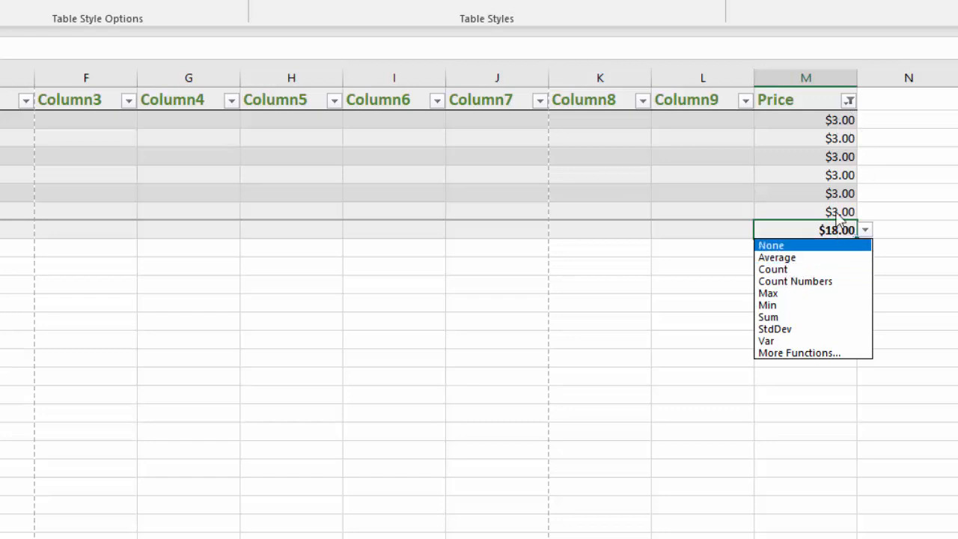
pyautogui.click(777, 273)
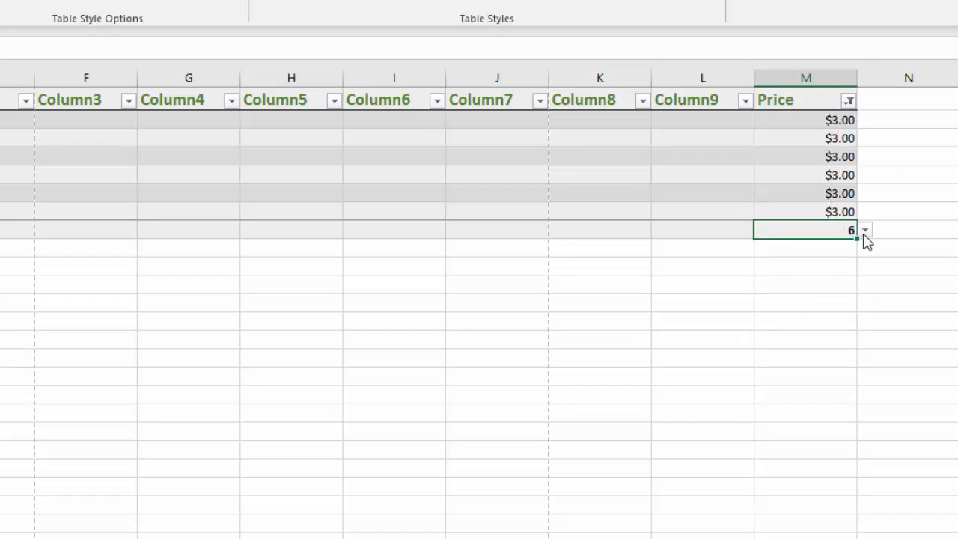
# Step: Extend the Price filter to include the $4.00 purchases along with the $3.00 ones
pyautogui.click(848, 100)
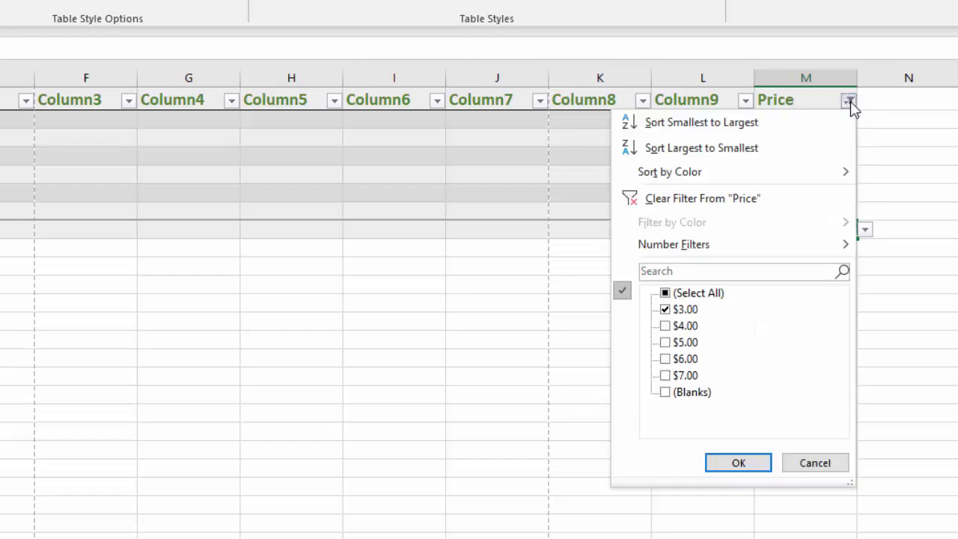
pyautogui.click(666, 327)
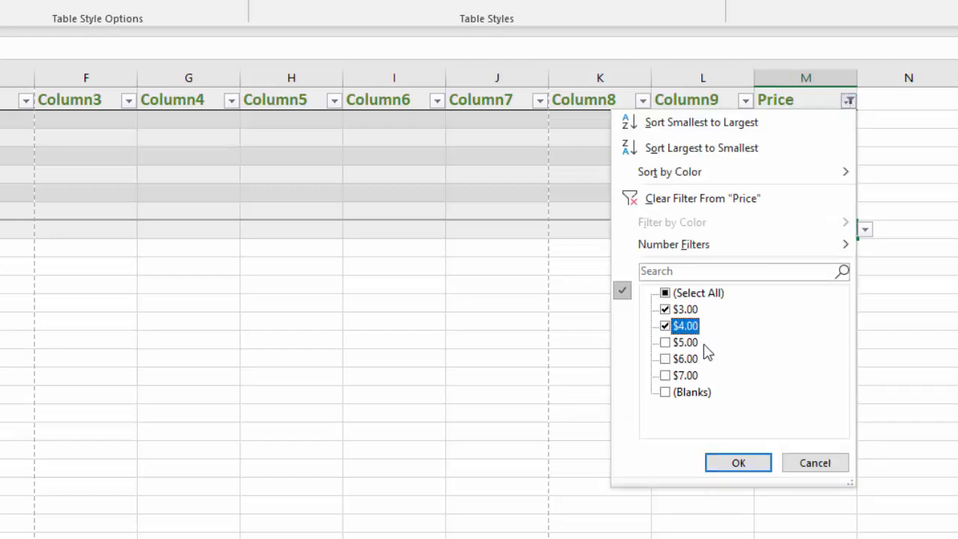
pyautogui.click(739, 467)
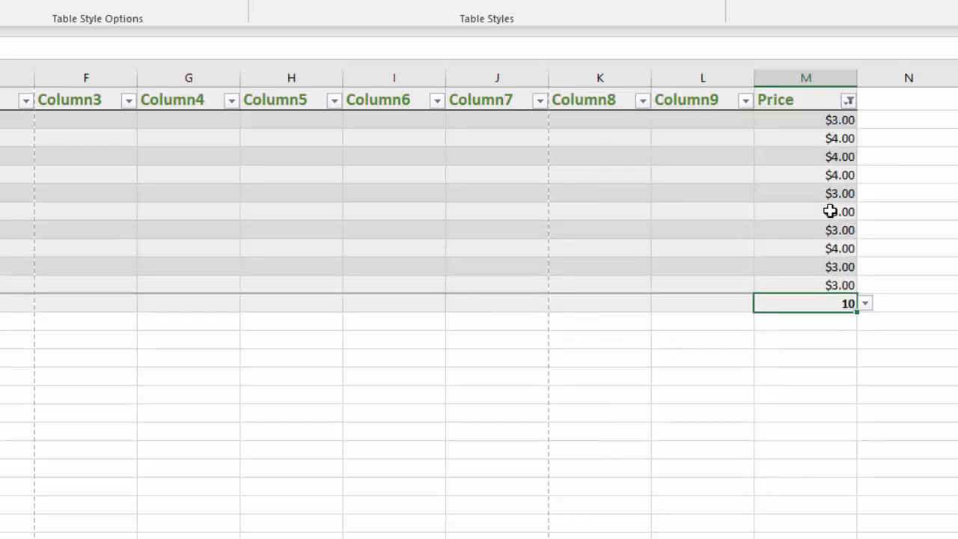